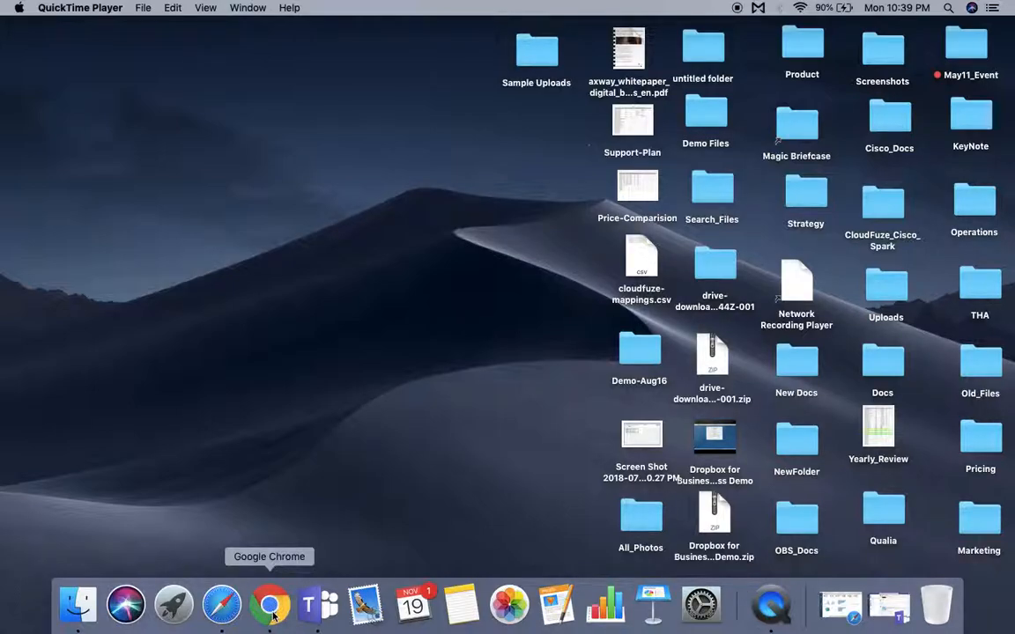
Switch to the Webex Teams window in Google Chrome
{"action": "right_click", "coordinate": [273, 616]}
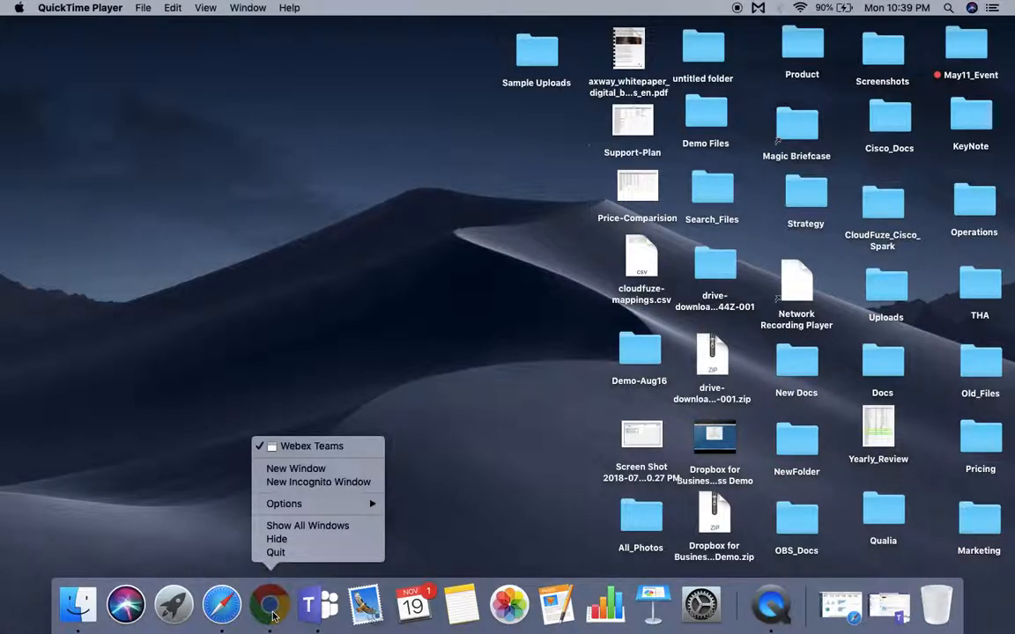
{"action": "left_click", "coordinate": [312, 446]}
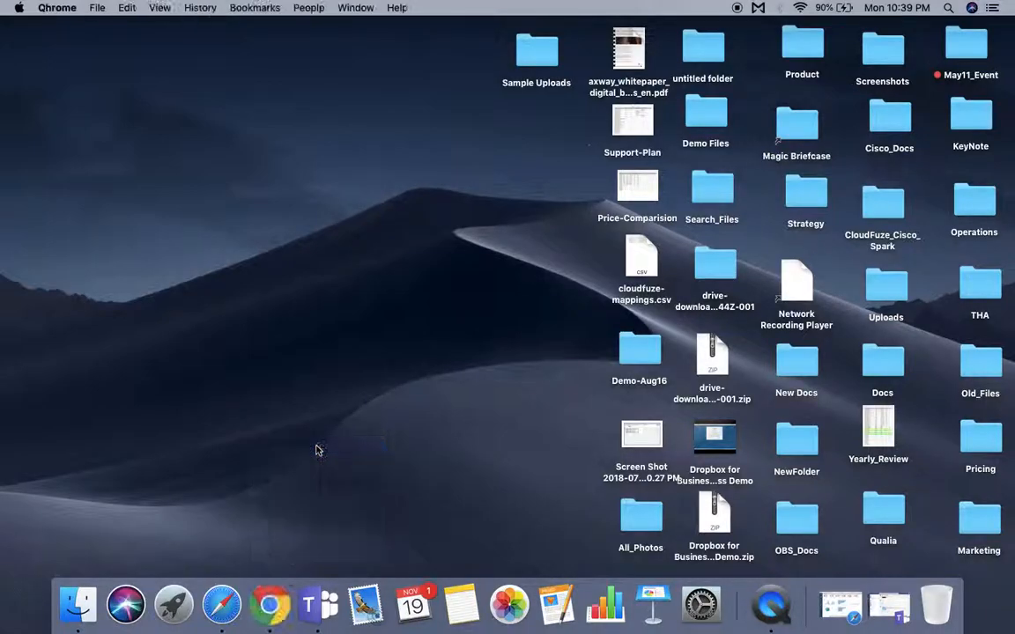
{"action": "scroll", "coordinate": [316, 450], "scroll_direction": "up", "scroll_amount": 10}
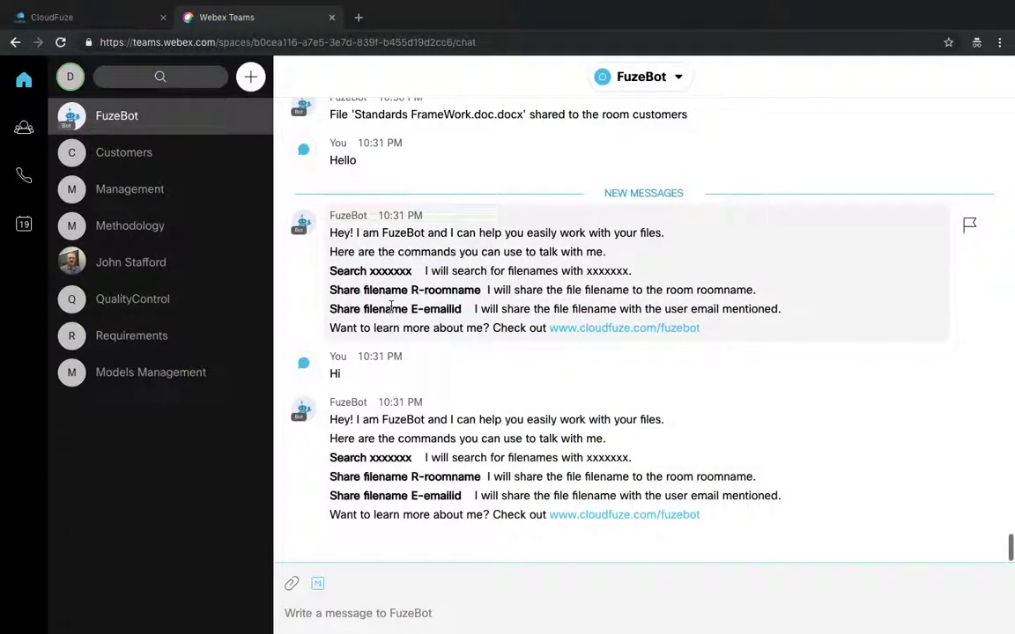
{"action": "scroll", "coordinate": [392, 309], "scroll_direction": "down", "scroll_amount": 10}
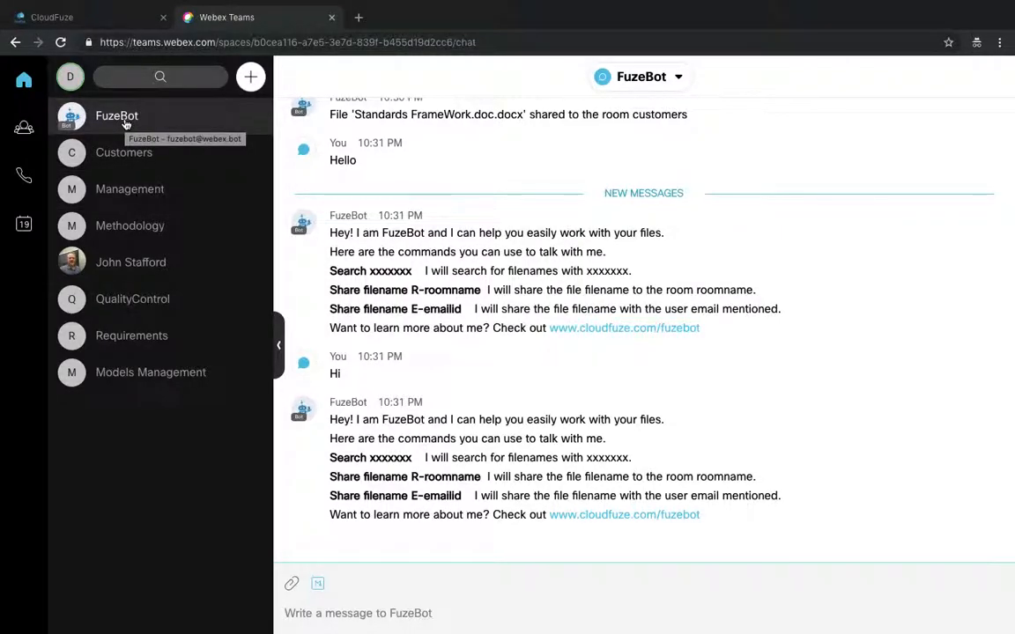
Send the greeting "Hi" in the FuzeBot chat
{"action": "left_click", "coordinate": [126, 124]}
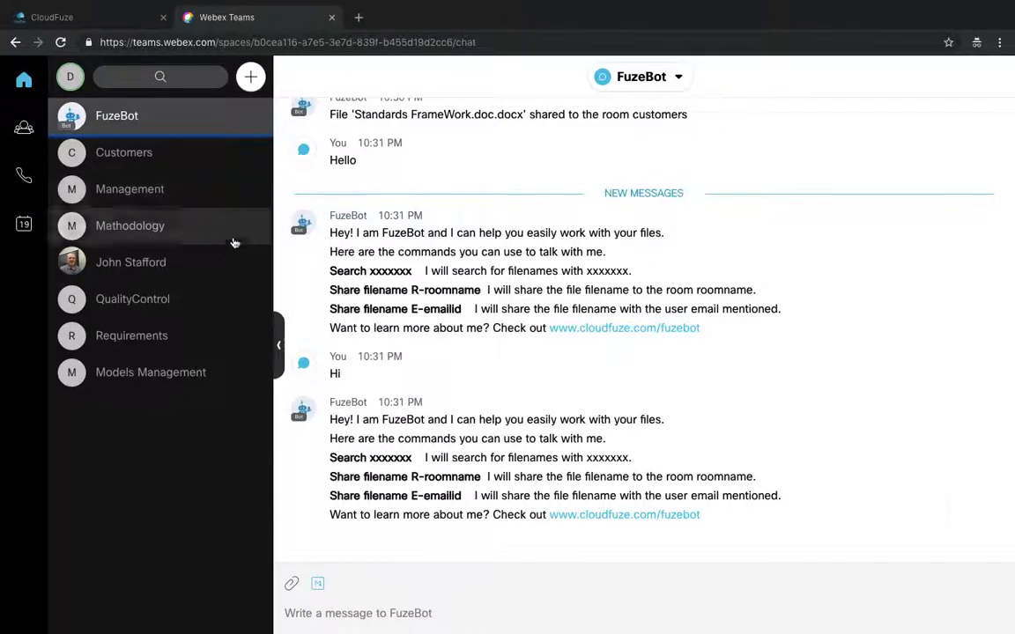
{"action": "left_click", "coordinate": [386, 608]}
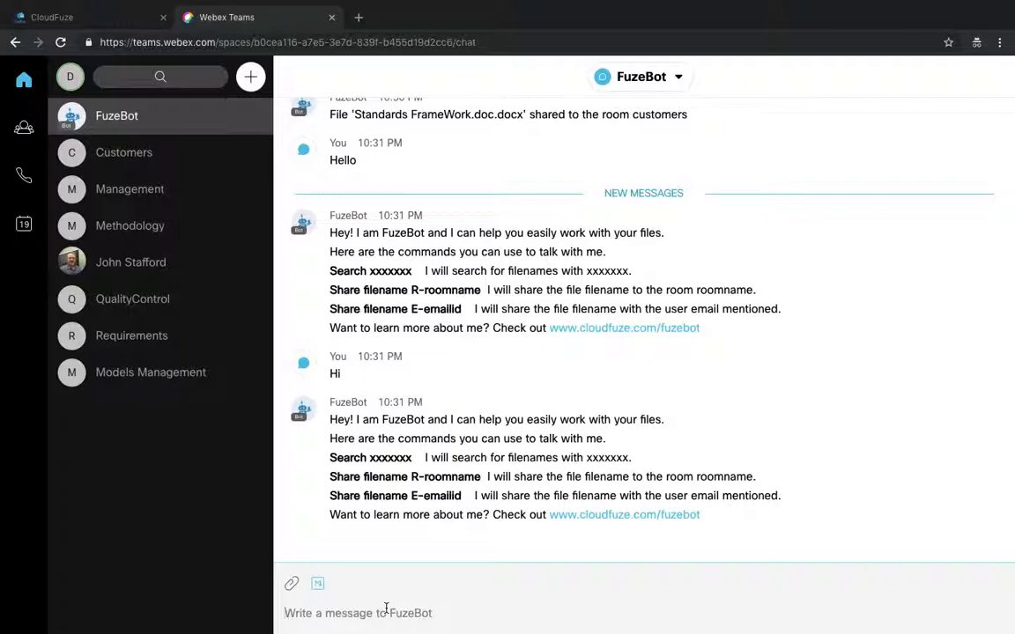
{"action": "type", "text": "Hi"}
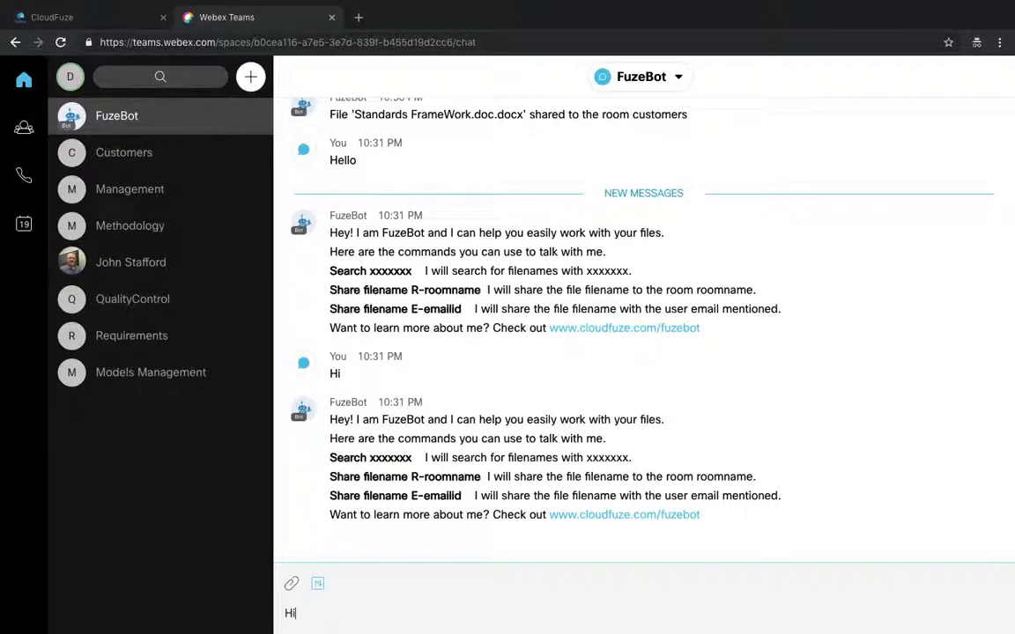
{"action": "key", "text": "Return"}
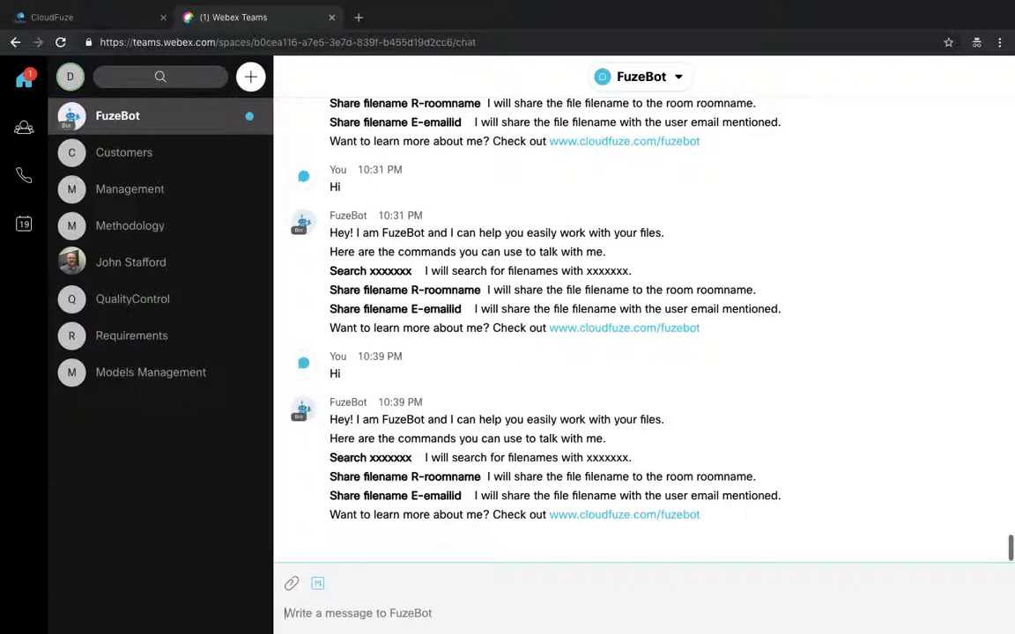
Ask FuzeBot "How many clouds I have?" to list the connected cloud accounts
{"action": "type", "text": "How"}
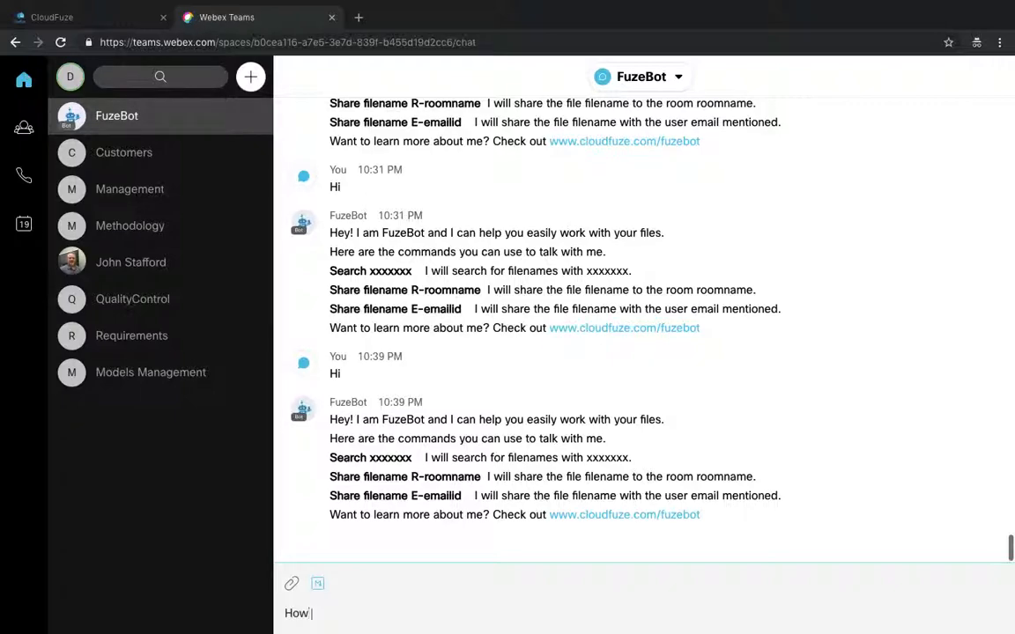
{"action": "type", "text": " many clouds I have?"}
{"action": "key", "text": "Return"}
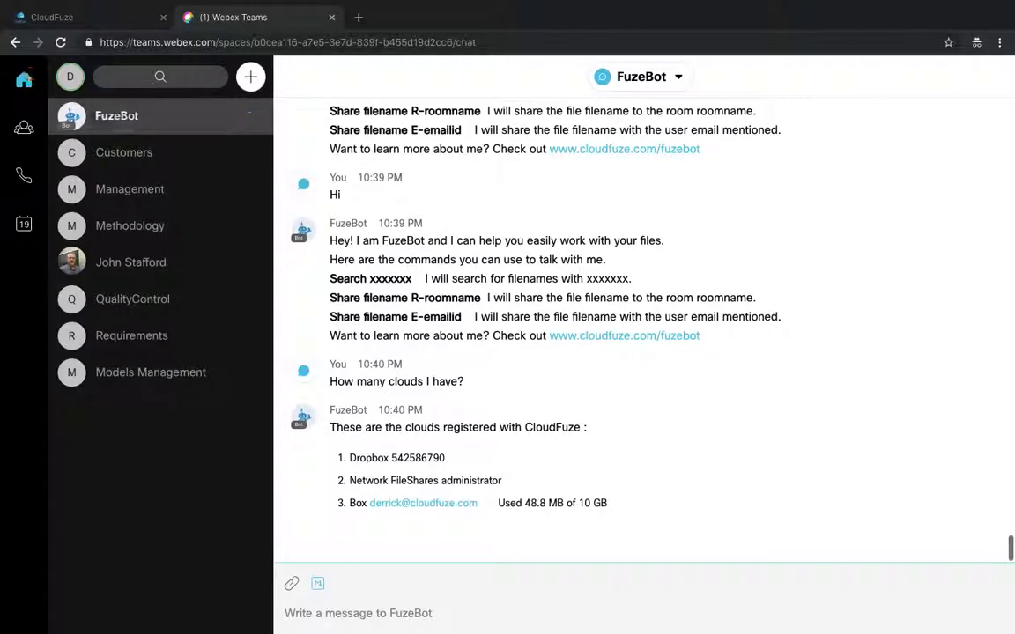
Ask FuzeBot "Whats happening?" for recent activity updates and answer "Yes" to get more of them
{"action": "type", "text": "Whats happening?"}
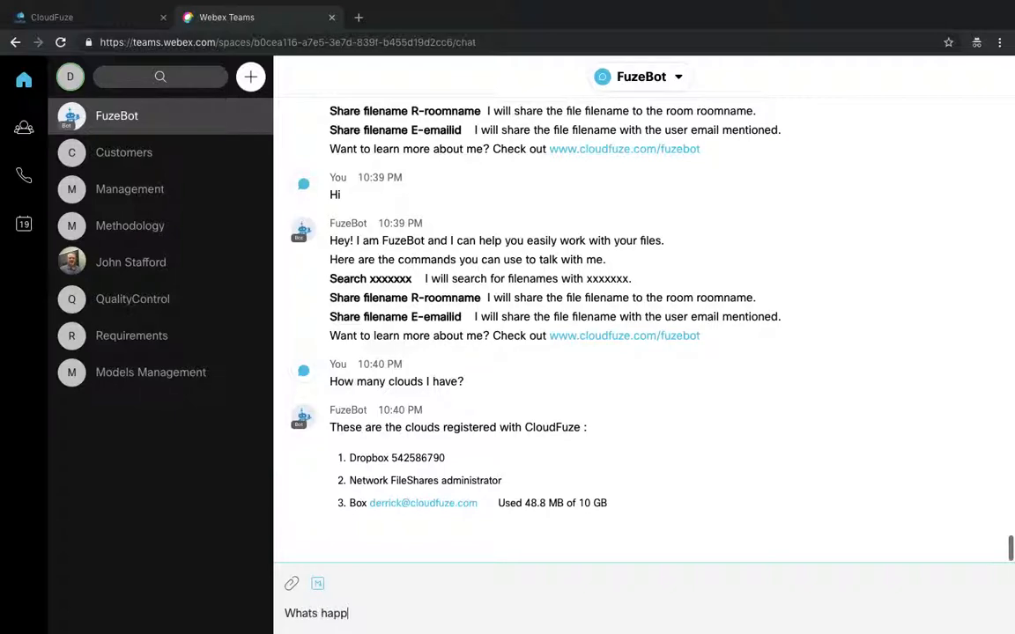
{"action": "key", "text": "Return"}
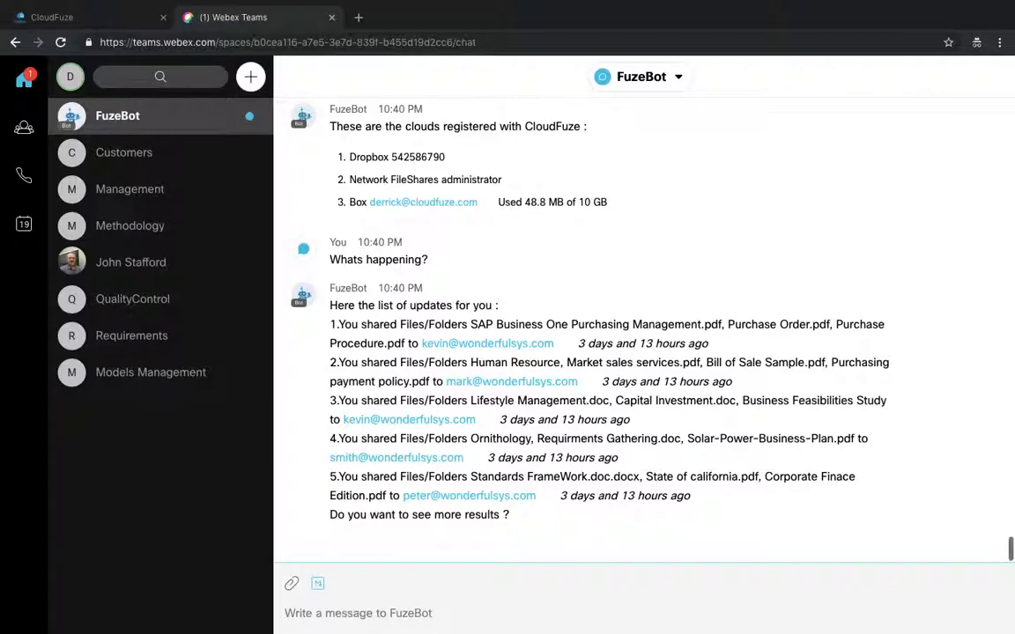
{"action": "type", "text": "Yes"}
{"action": "key", "text": "Return"}
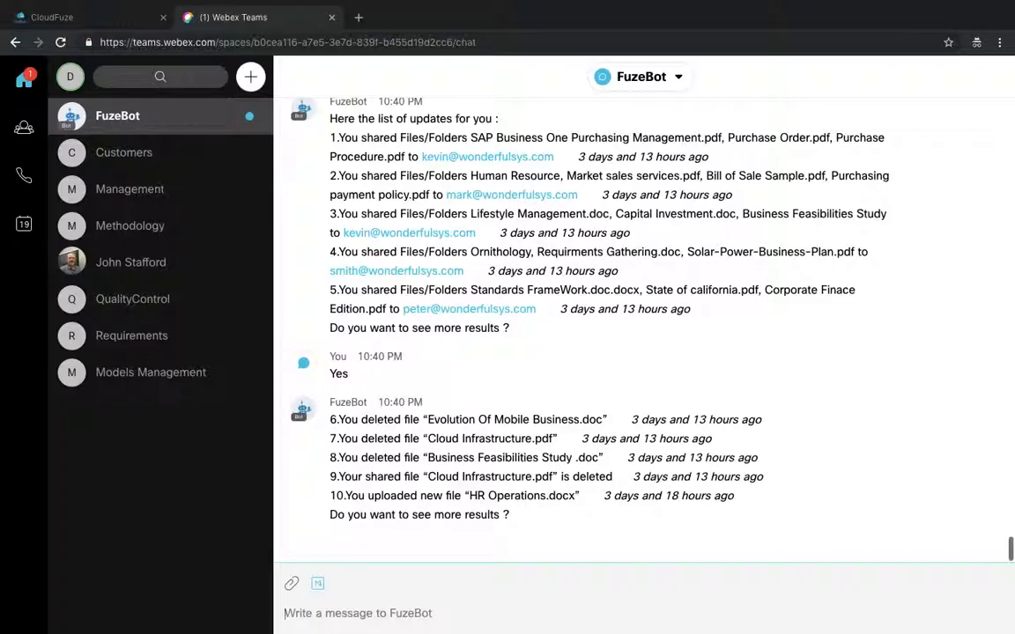
Try to request the recent files from FuzeBot with the message "Sho recent files"
{"action": "type", "text": "Sho ren"}
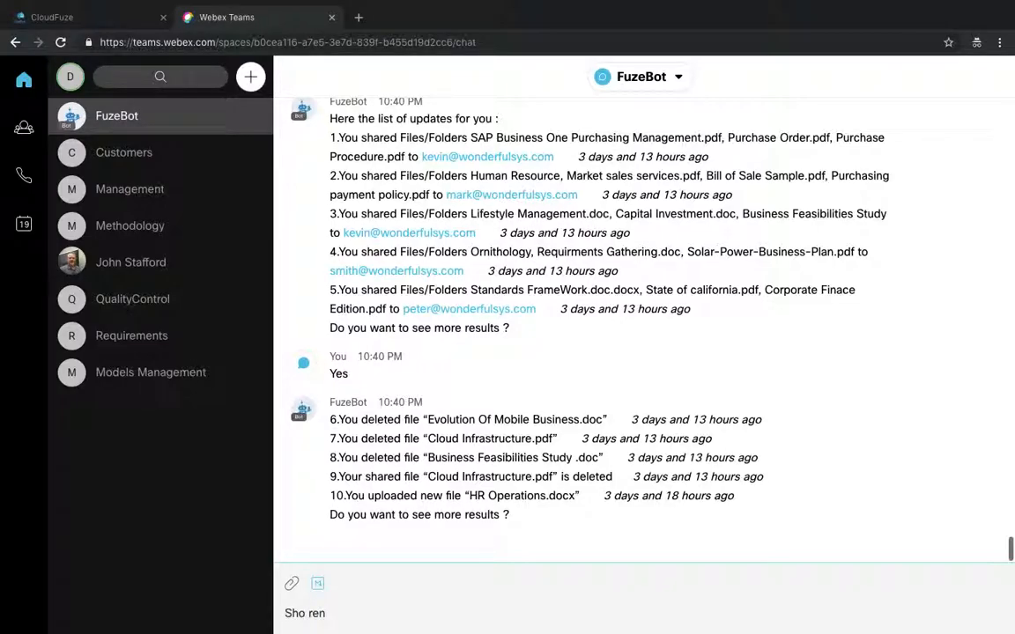
{"action": "key", "text": "BackSpace"}
{"action": "type", "text": "cent files"}
{"action": "key", "text": "Return"}
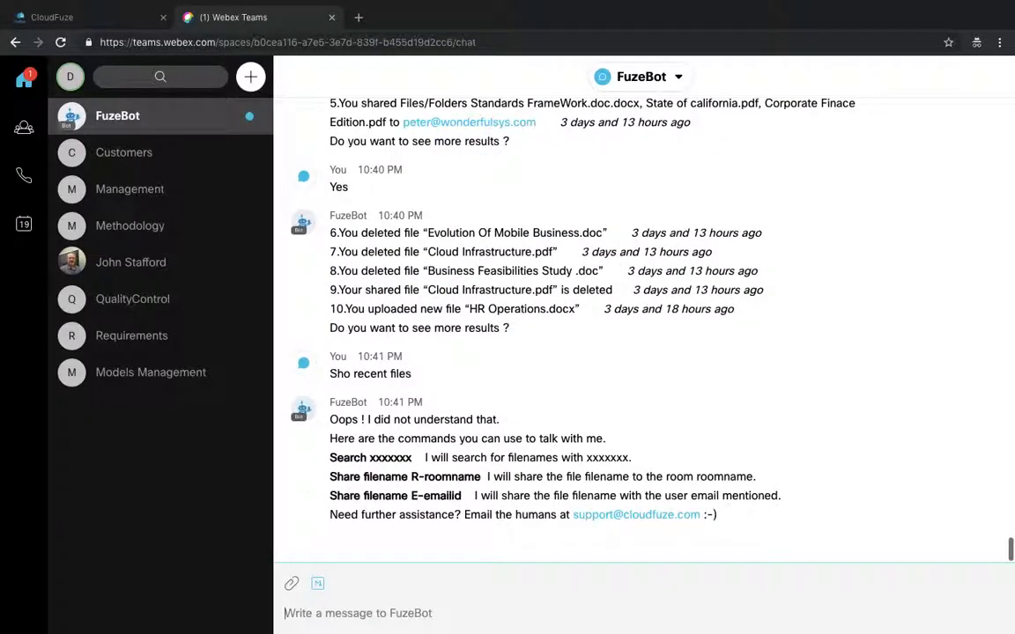
Request the recent files from FuzeBot with "Show recent files" and answer "Yes" to get more of them
{"action": "type", "text": "Show recent fi"}
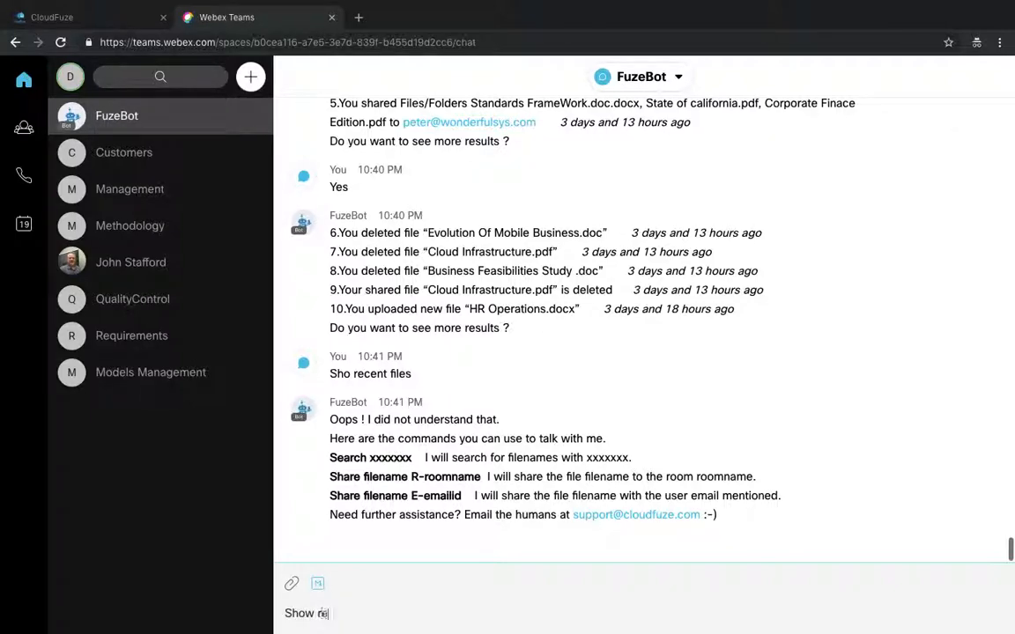
{"action": "type", "text": "les"}
{"action": "key", "text": "Return"}
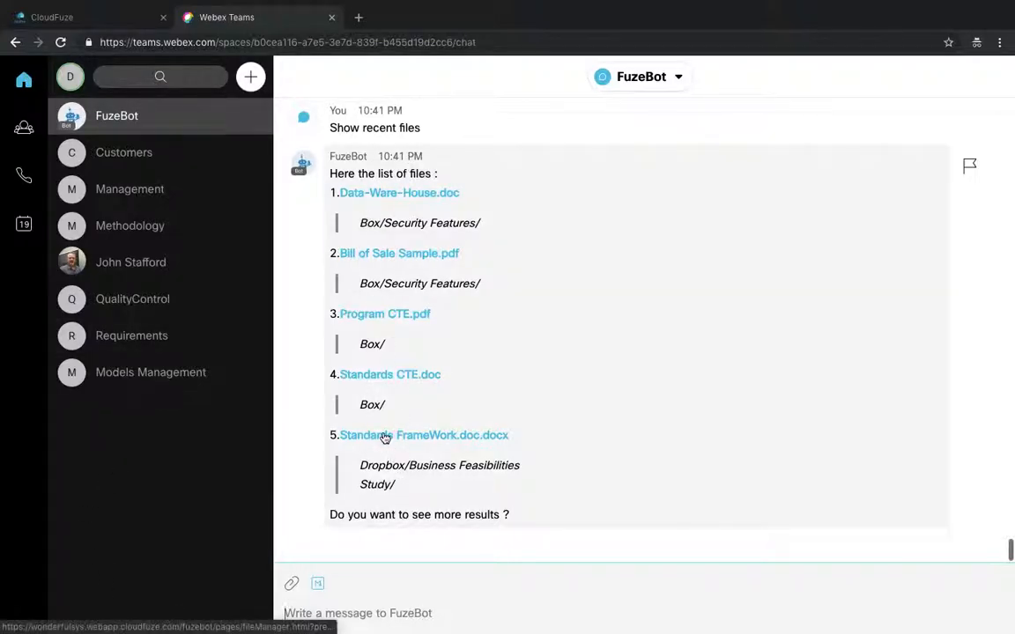
{"action": "type", "text": "Yes"}
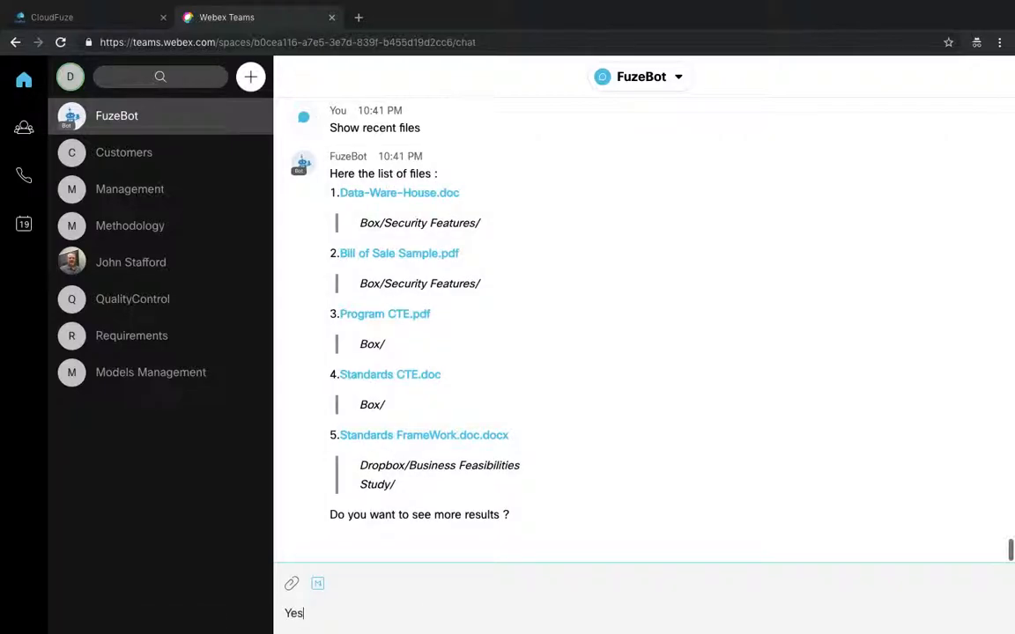
{"action": "key", "text": "Return"}
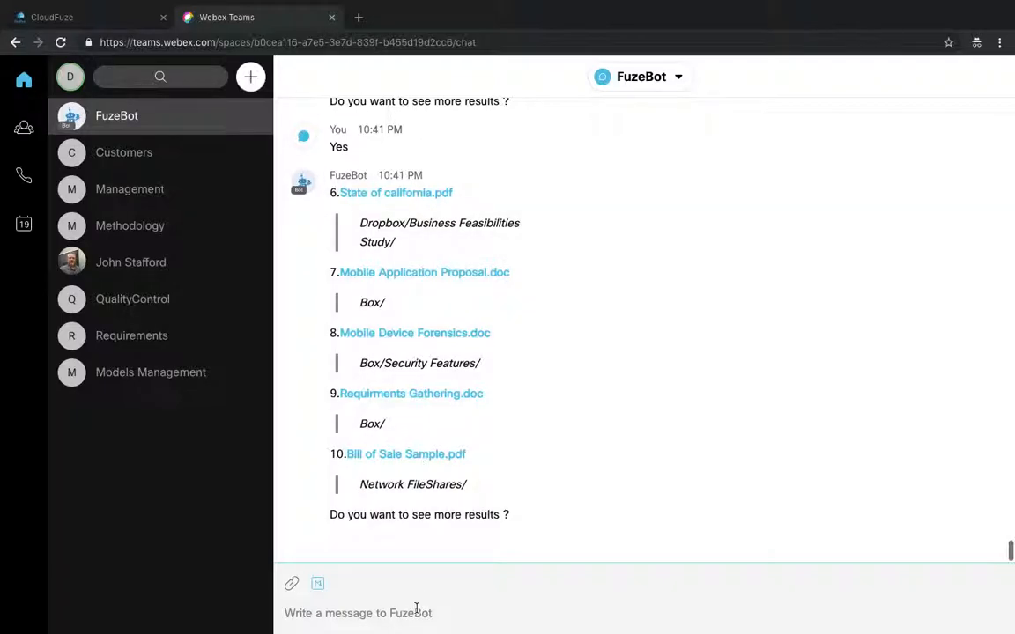
Send FuzeBot "Search Wireless" and examine where the keyword occurs in the listed files
{"action": "type", "text": "Search"}
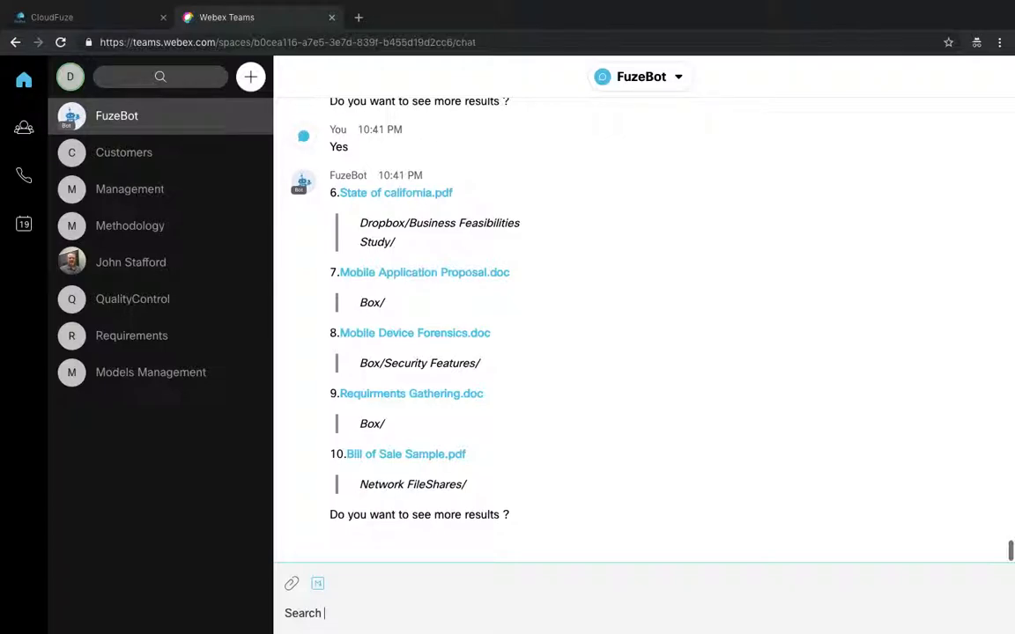
{"action": "type", "text": "Wireless"}
{"action": "key", "text": "Return"}
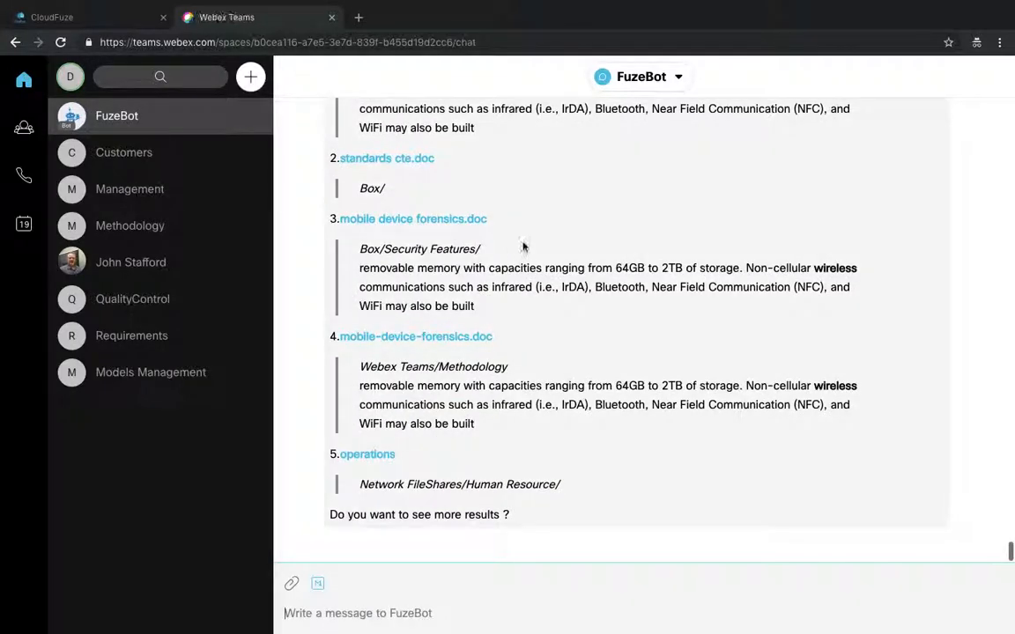
{"action": "scroll", "coordinate": [524, 246], "scroll_direction": "up", "scroll_amount": 1}
{"action": "scroll", "coordinate": [522, 247], "scroll_direction": "up", "scroll_amount": 1}
{"action": "double_click", "coordinate": [836, 203]}
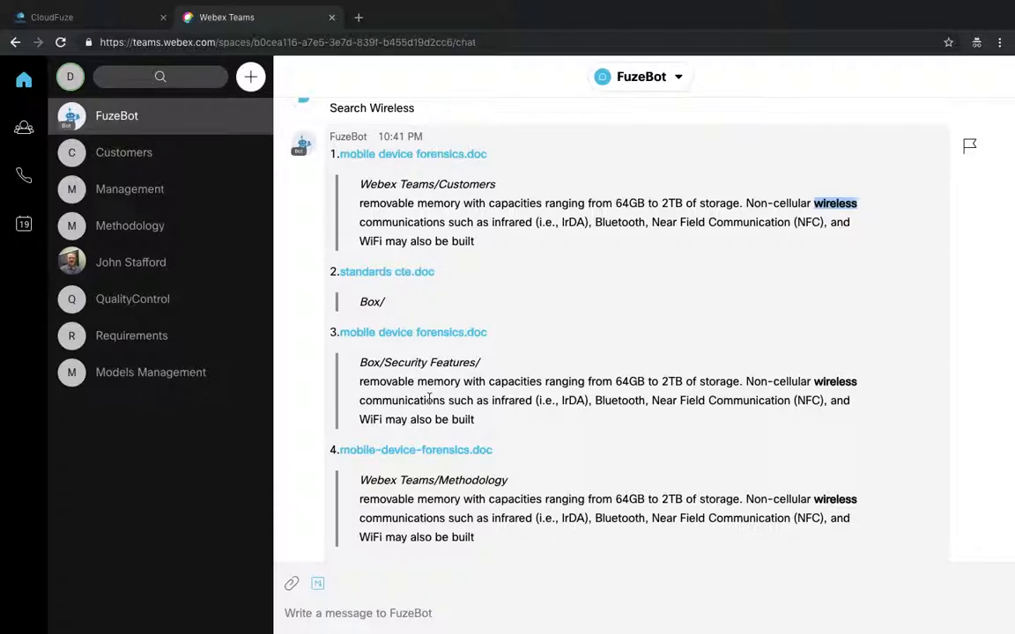
{"action": "scroll", "coordinate": [430, 403], "scroll_direction": "down", "scroll_amount": 1}
{"action": "scroll", "coordinate": [430, 402], "scroll_direction": "down", "scroll_amount": 2}
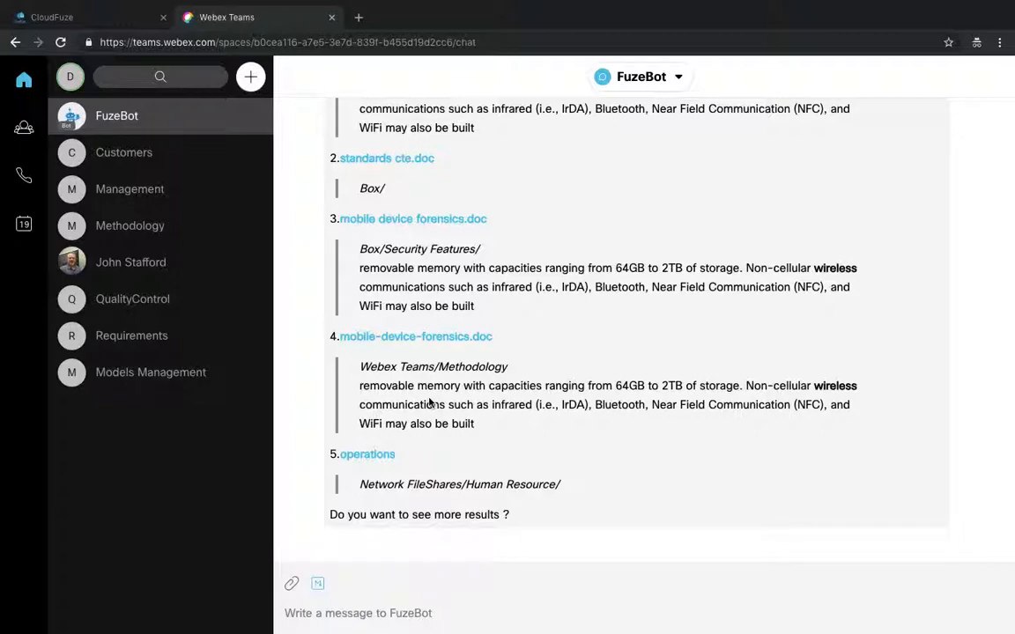
{"action": "double_click", "coordinate": [829, 386]}
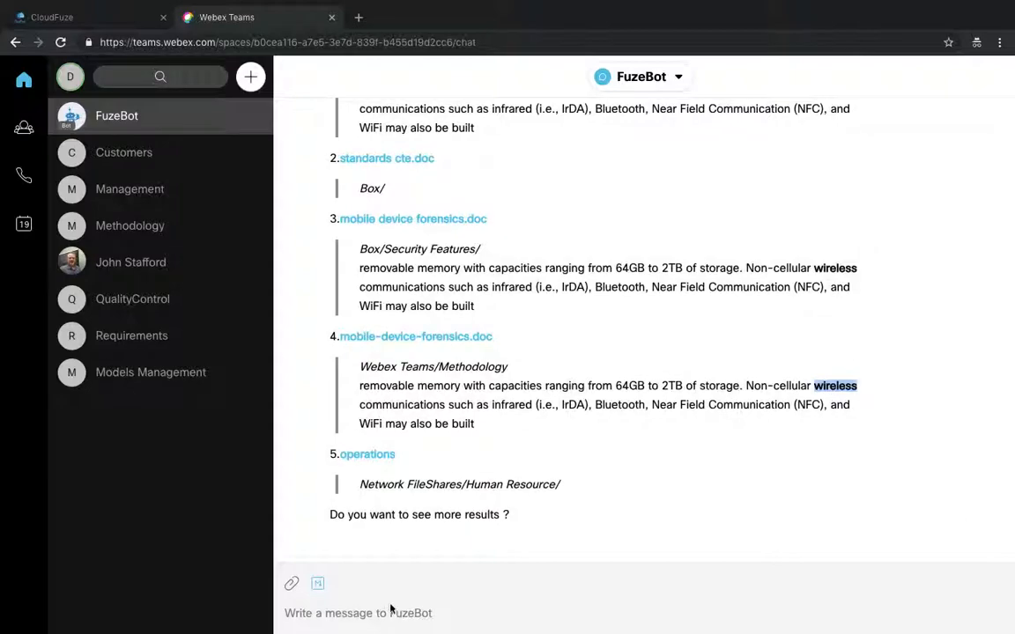
Answer "Yes" to FuzeBot to get more results for the Wireless search
{"action": "left_click", "coordinate": [328, 613]}
{"action": "type", "text": "Ye"}
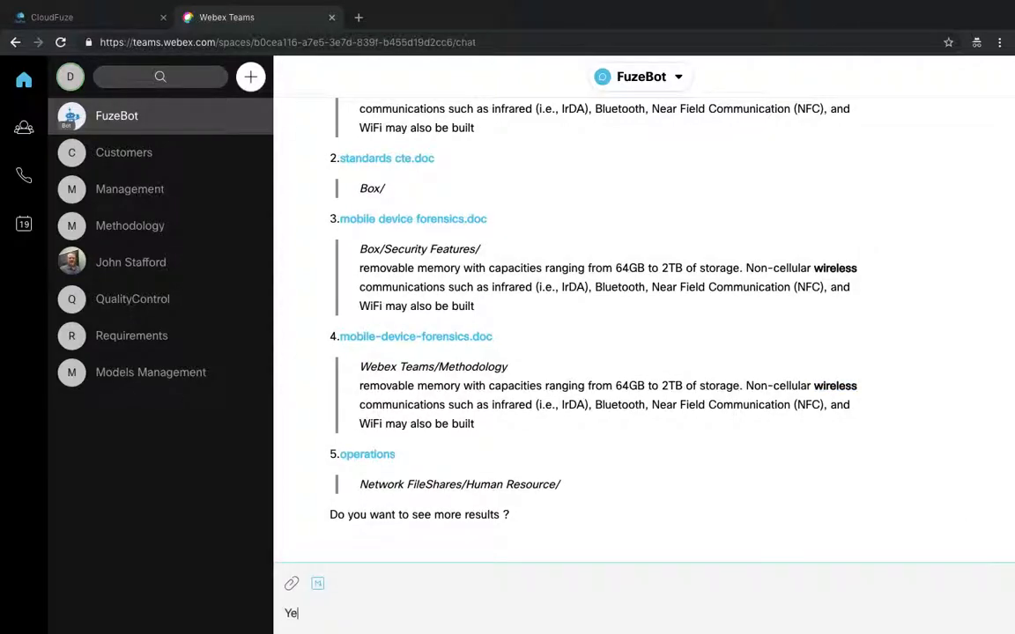
{"action": "type", "text": "s"}
{"action": "key", "text": "Return"}
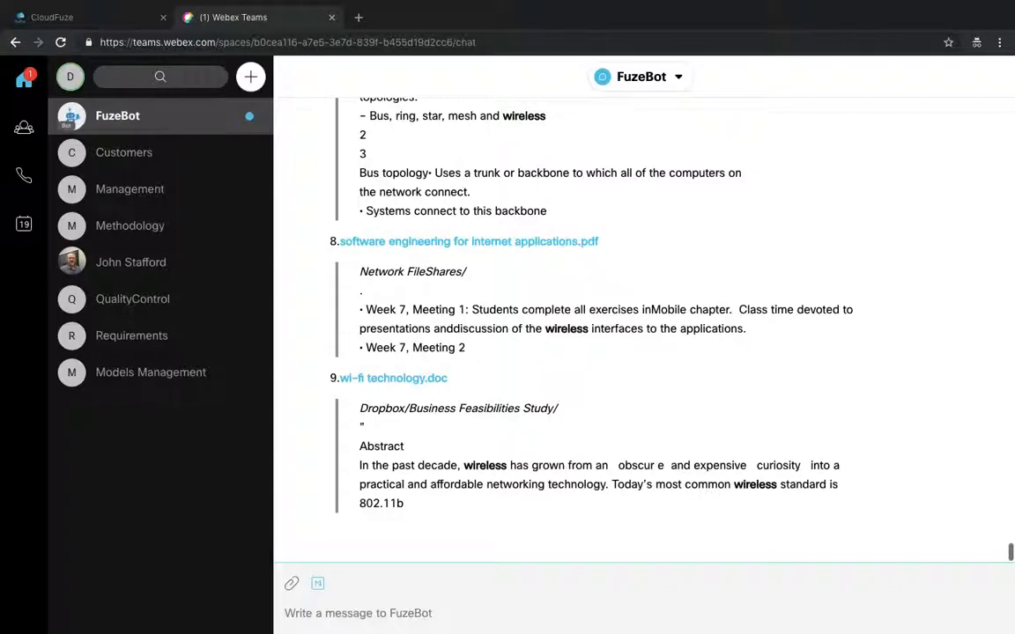
Preview "software engineering for internet applications.pdf" from the search results, look through its first pages and close the preview
{"action": "scroll", "coordinate": [514, 322], "scroll_direction": "up", "scroll_amount": 1}
{"action": "scroll", "coordinate": [514, 321], "scroll_direction": "up", "scroll_amount": 1}
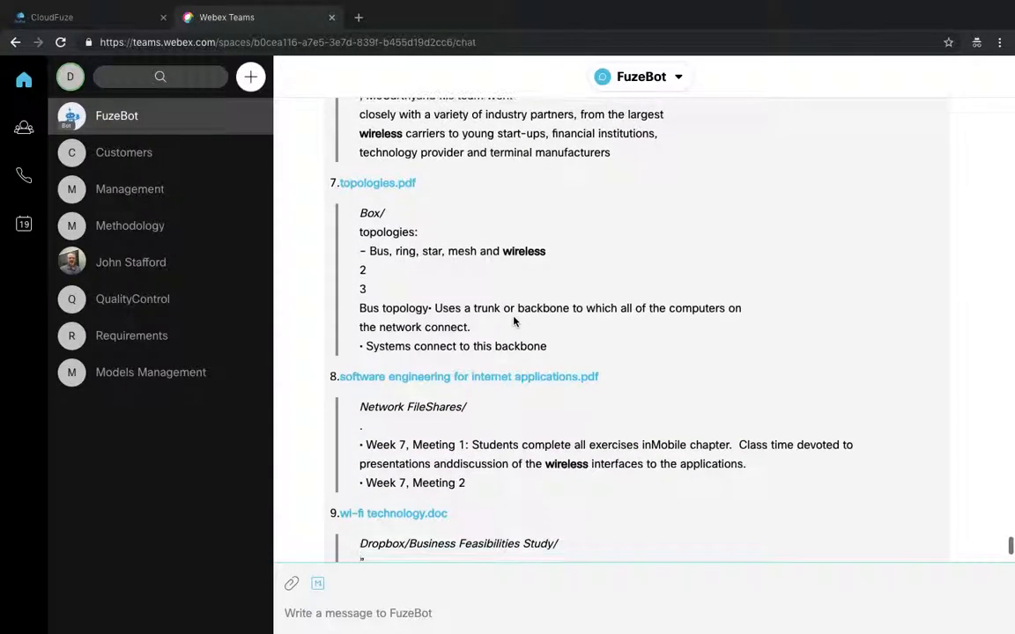
{"action": "scroll", "coordinate": [514, 322], "scroll_direction": "down", "scroll_amount": 1}
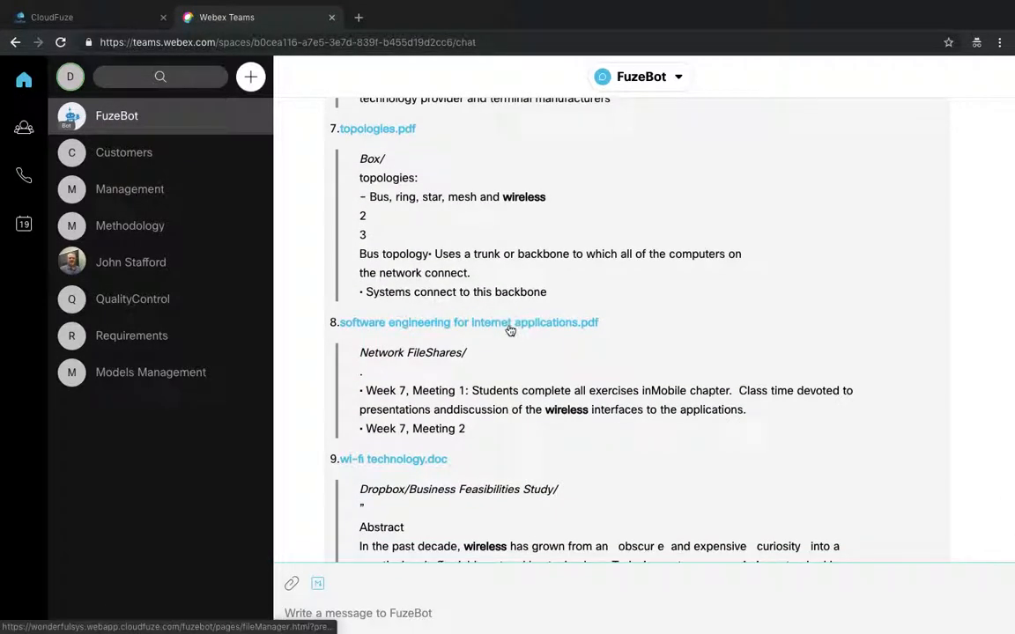
{"action": "left_click", "coordinate": [508, 328]}
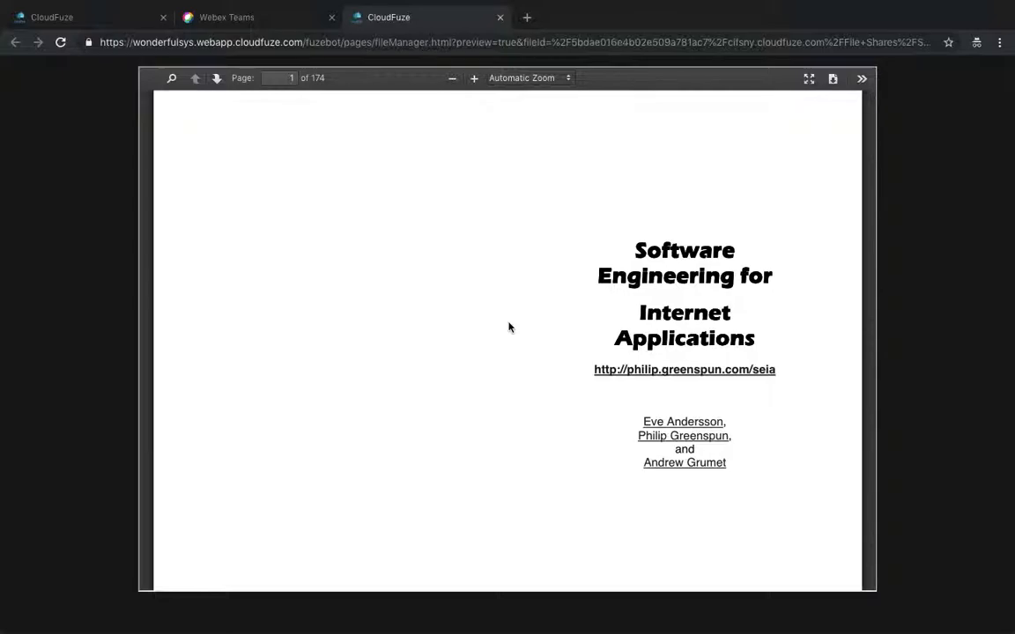
{"action": "scroll", "coordinate": [508, 328], "scroll_direction": "down", "scroll_amount": 10}
{"action": "scroll", "coordinate": [508, 328], "scroll_direction": "down", "scroll_amount": 8}
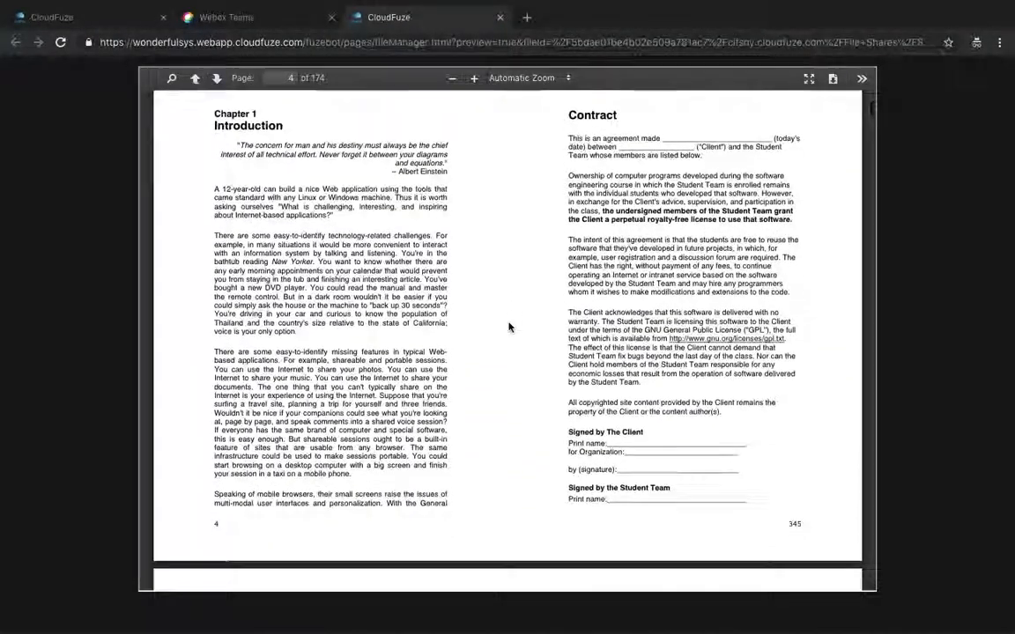
{"action": "scroll", "coordinate": [508, 328], "scroll_direction": "down", "scroll_amount": 10}
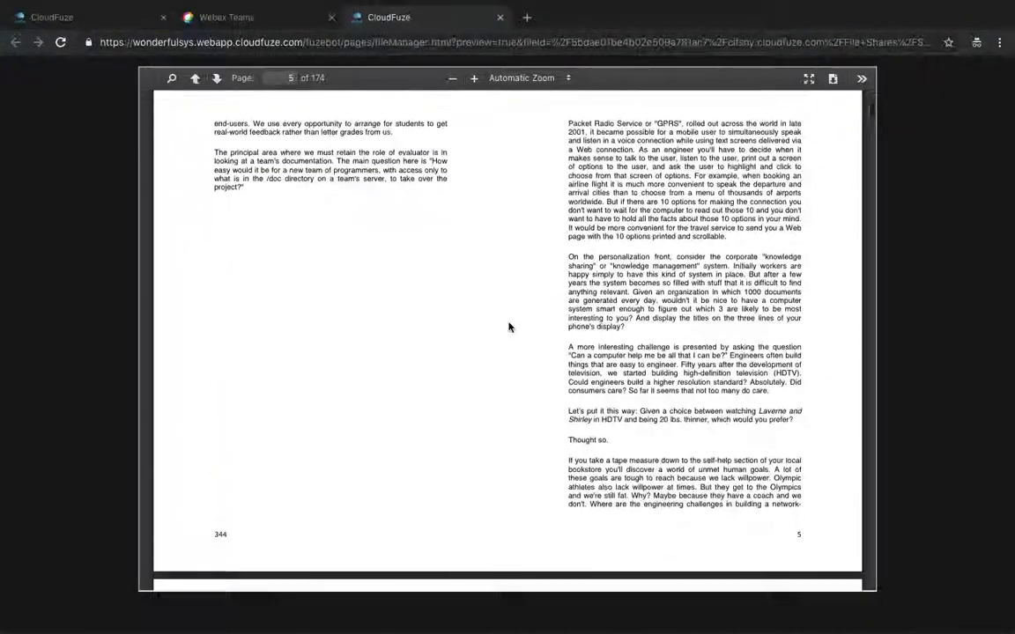
{"action": "scroll", "coordinate": [508, 327], "scroll_direction": "down", "scroll_amount": 10}
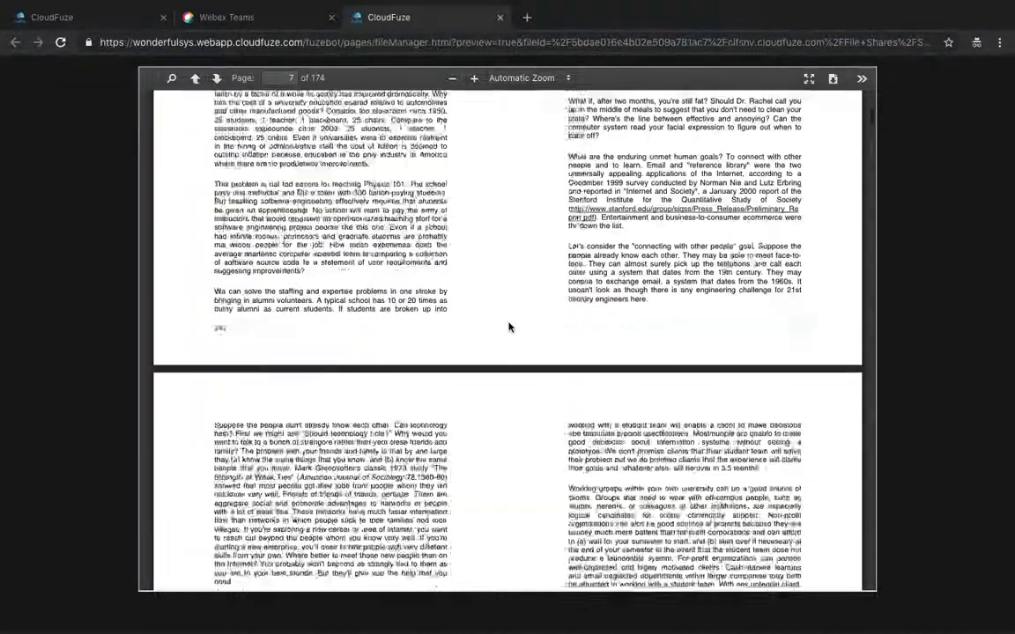
{"action": "scroll", "coordinate": [508, 328], "scroll_direction": "down", "scroll_amount": 3}
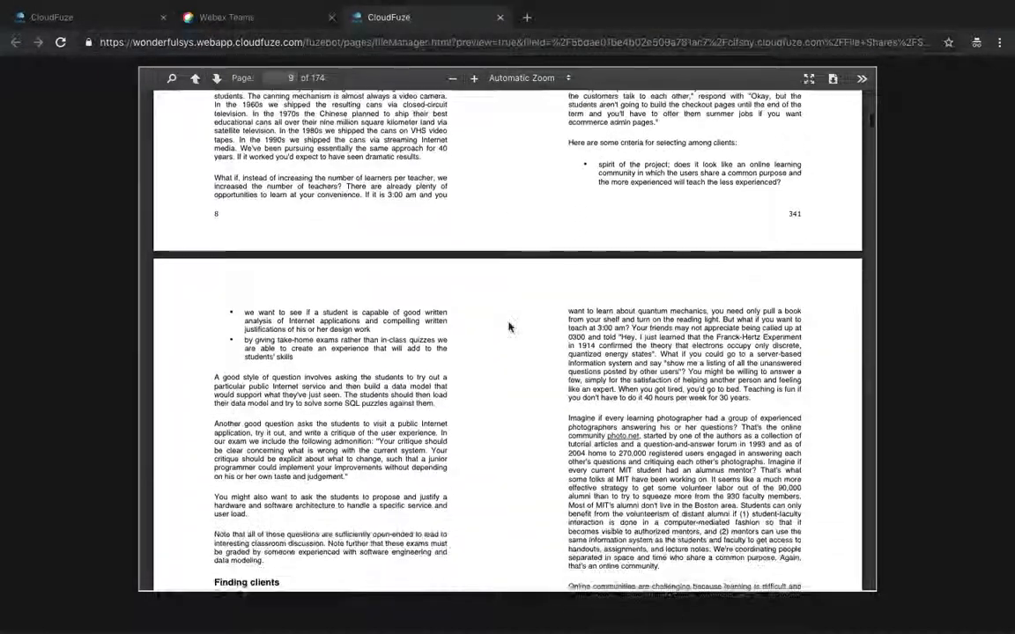
{"action": "left_click", "coordinate": [500, 19]}
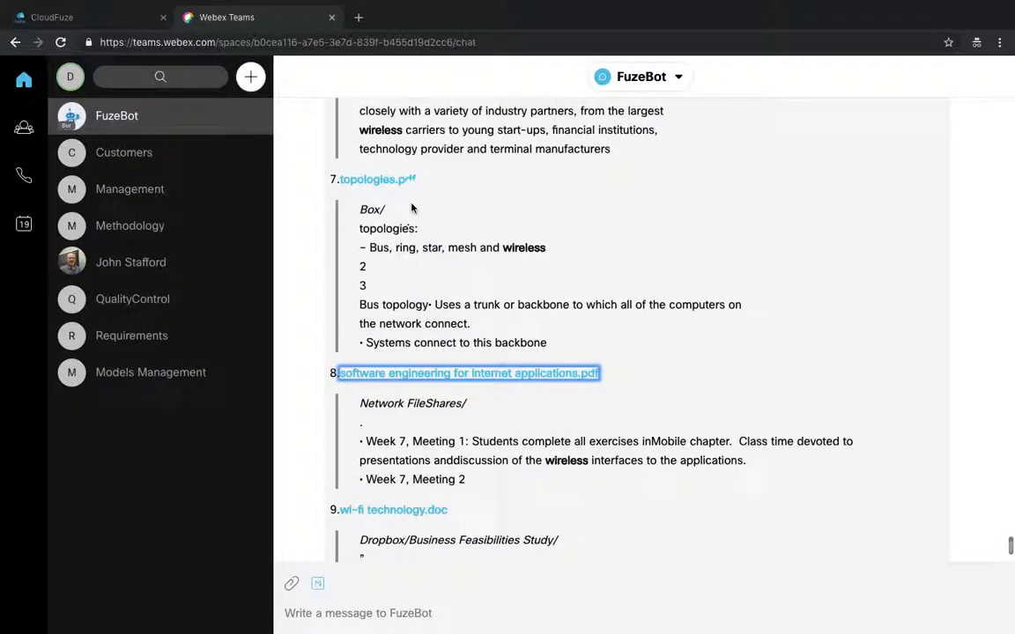
Preview "topologies.pdf" from the Wireless search results, look through its pages and close the preview
{"action": "left_click", "coordinate": [392, 185]}
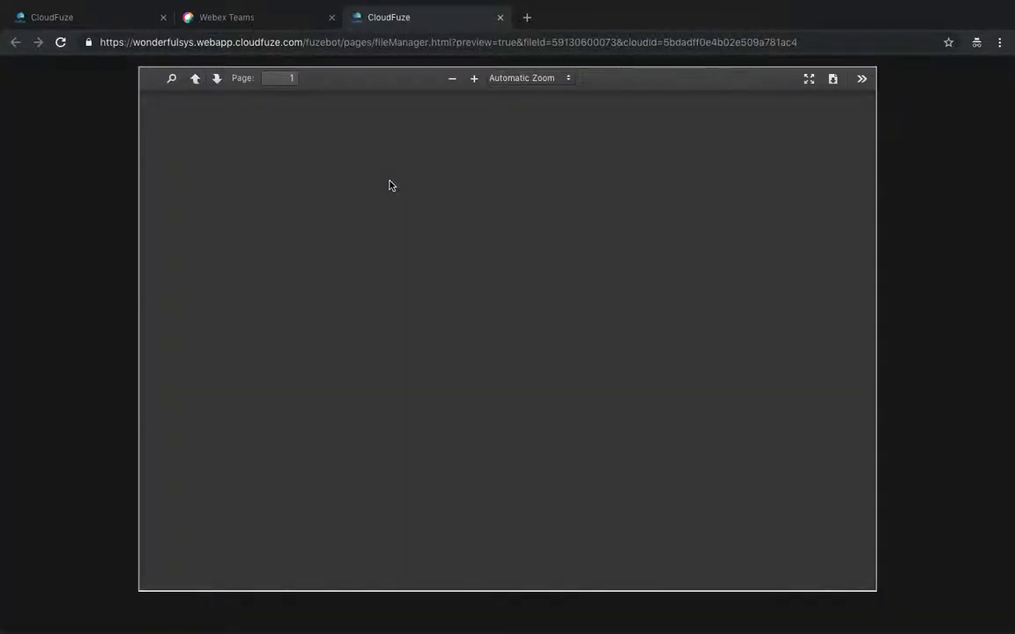
{"action": "scroll", "coordinate": [390, 185], "scroll_direction": "down", "scroll_amount": 20}
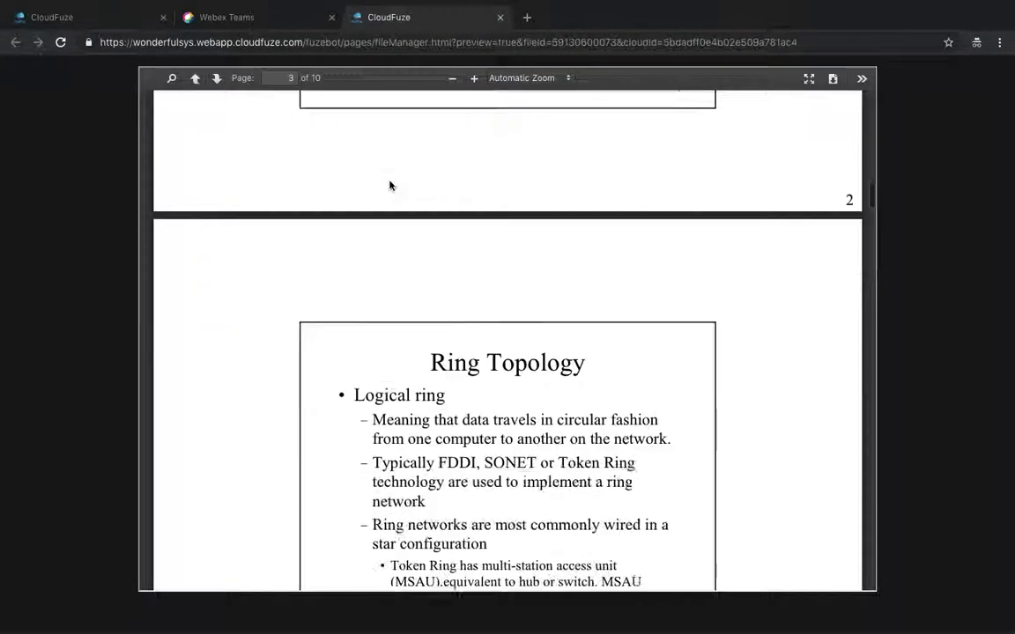
{"action": "scroll", "coordinate": [390, 184], "scroll_direction": "down", "scroll_amount": 3}
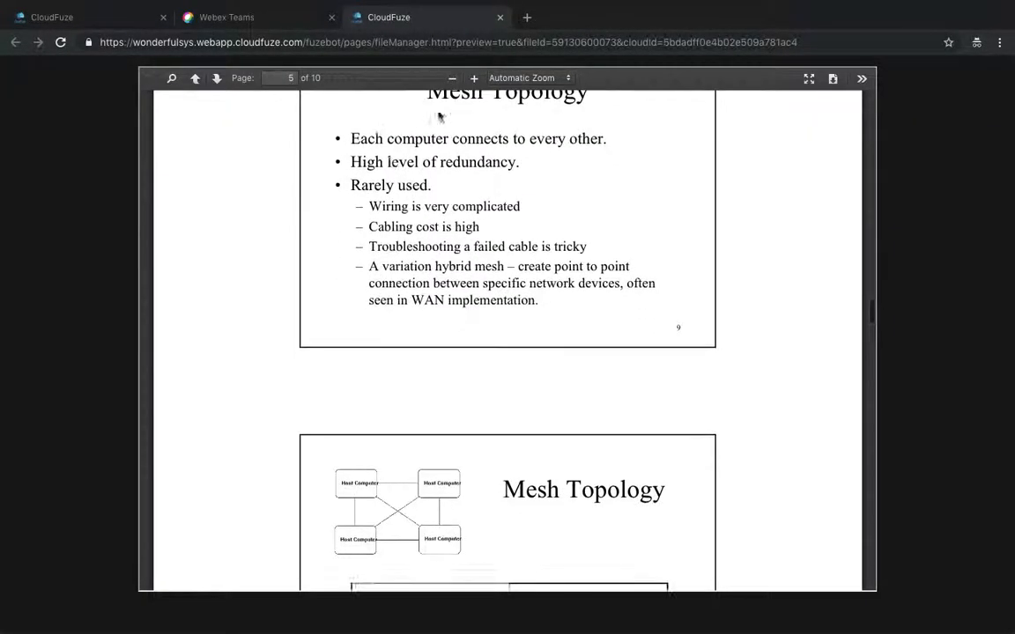
{"action": "left_click", "coordinate": [501, 19]}
Send FuzeBot "Search CTE" to find the files containing that keyword
{"action": "scroll", "coordinate": [516, 340], "scroll_direction": "down", "scroll_amount": 3}
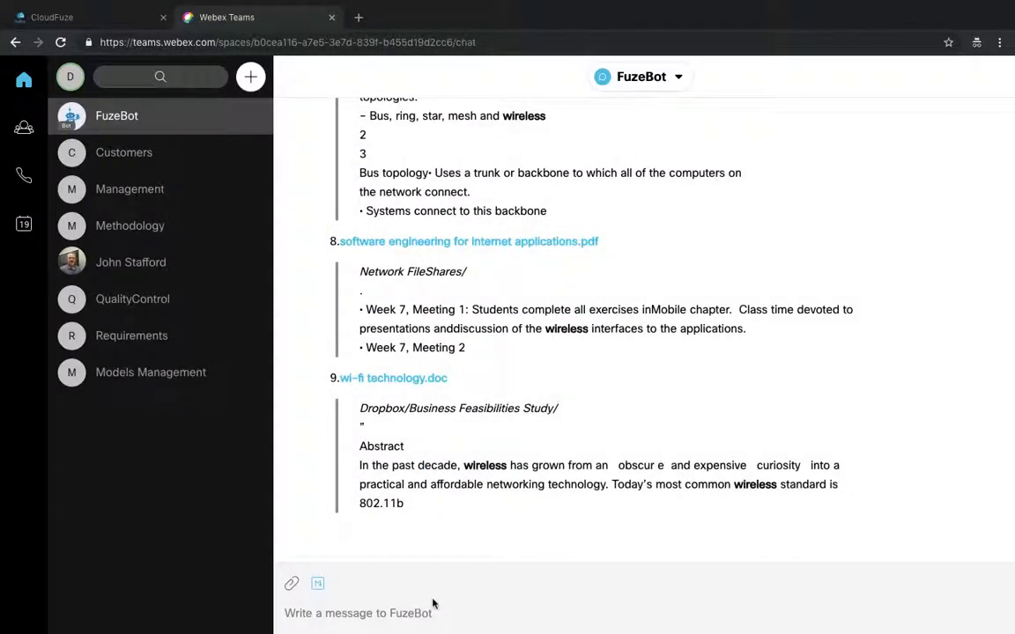
{"action": "left_click", "coordinate": [432, 603]}
{"action": "type", "text": "S"}
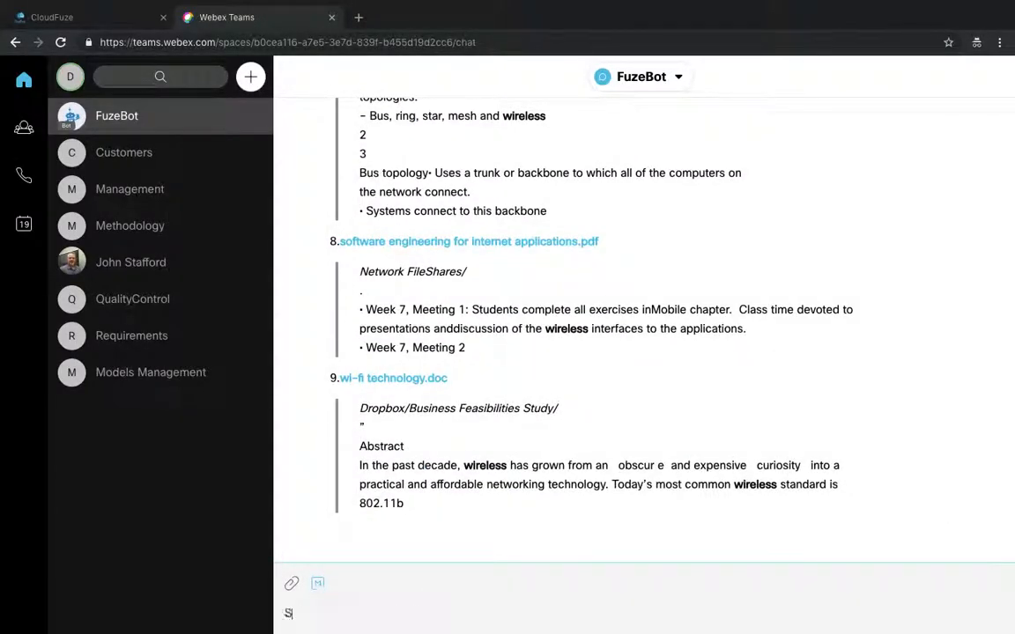
{"action": "type", "text": "earch CTE"}
{"action": "key", "text": "Return"}
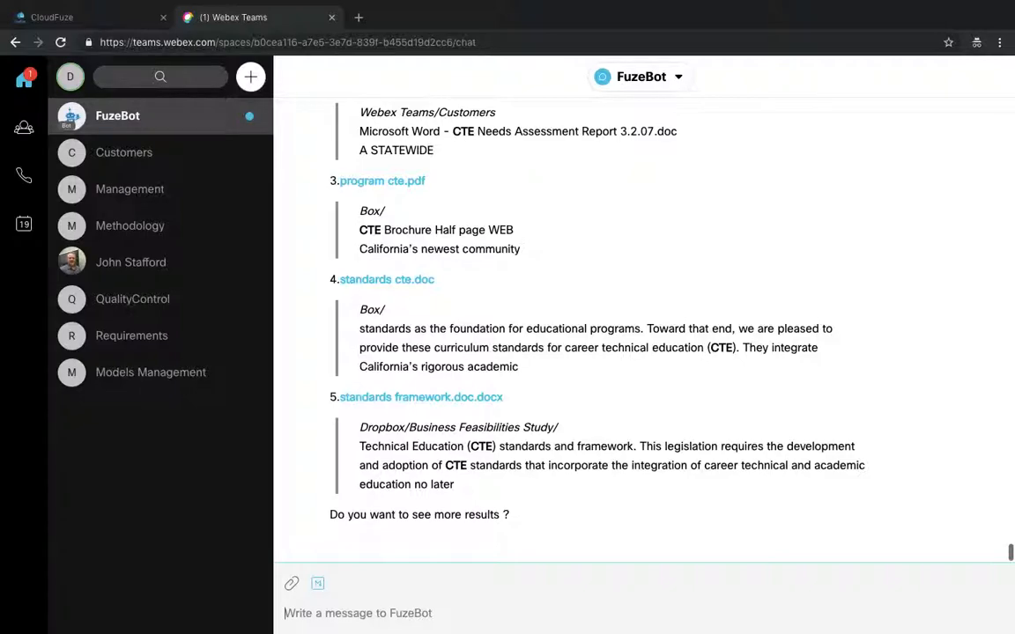
Try to share the Box file with the Customers room by sending FuzeBot "Share program cte.pdf R-Customers"
{"action": "type", "text": "Share"}
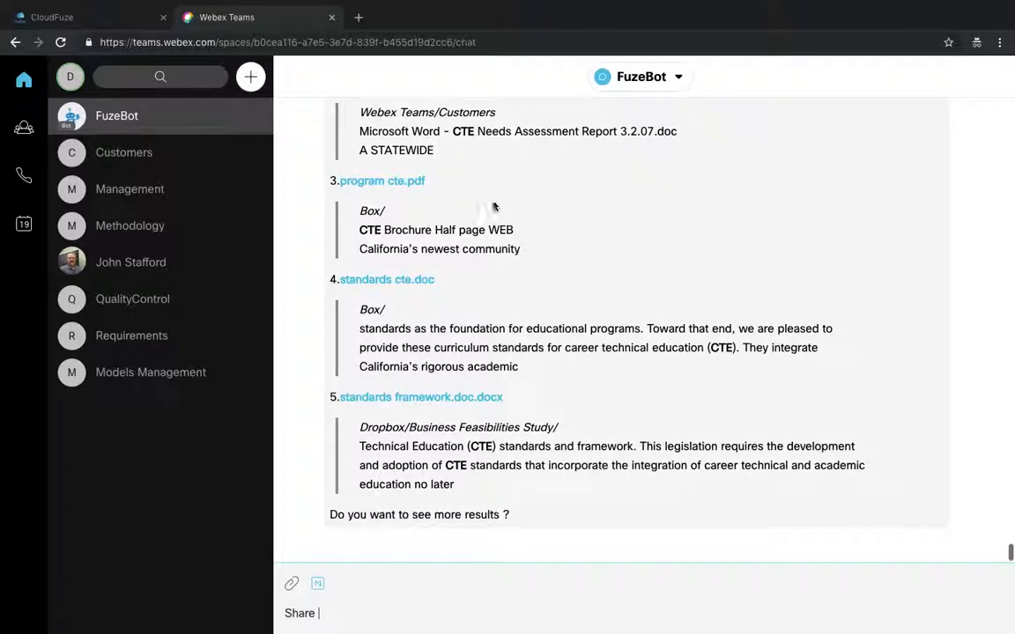
{"action": "left_click_drag", "start_coordinate": [425, 182], "coordinate": [317, 169]}
{"action": "key", "text": "ctrl+c"}
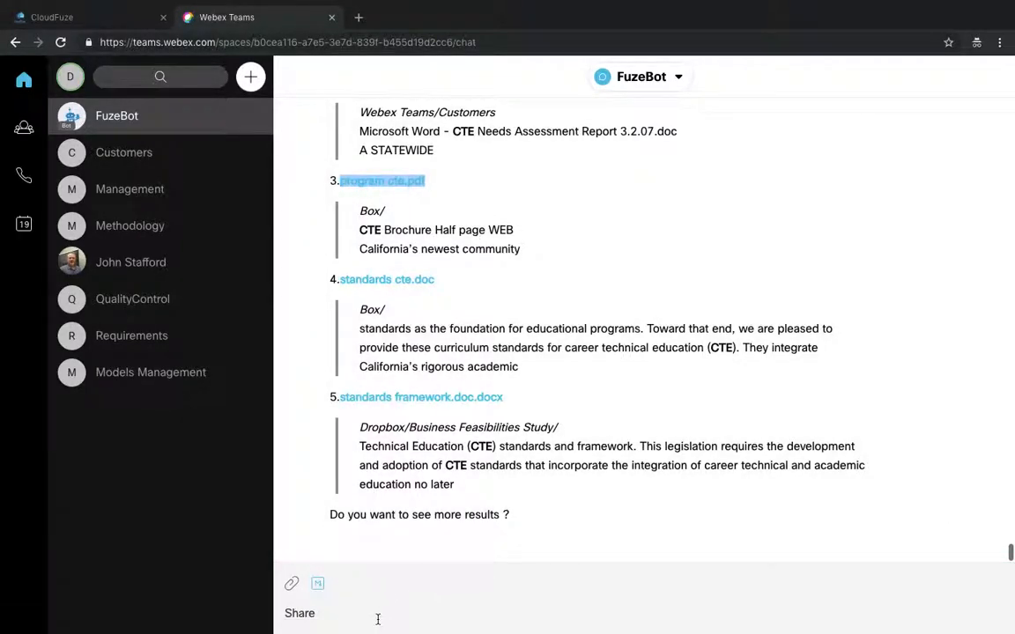
{"action": "left_click", "coordinate": [377, 616]}
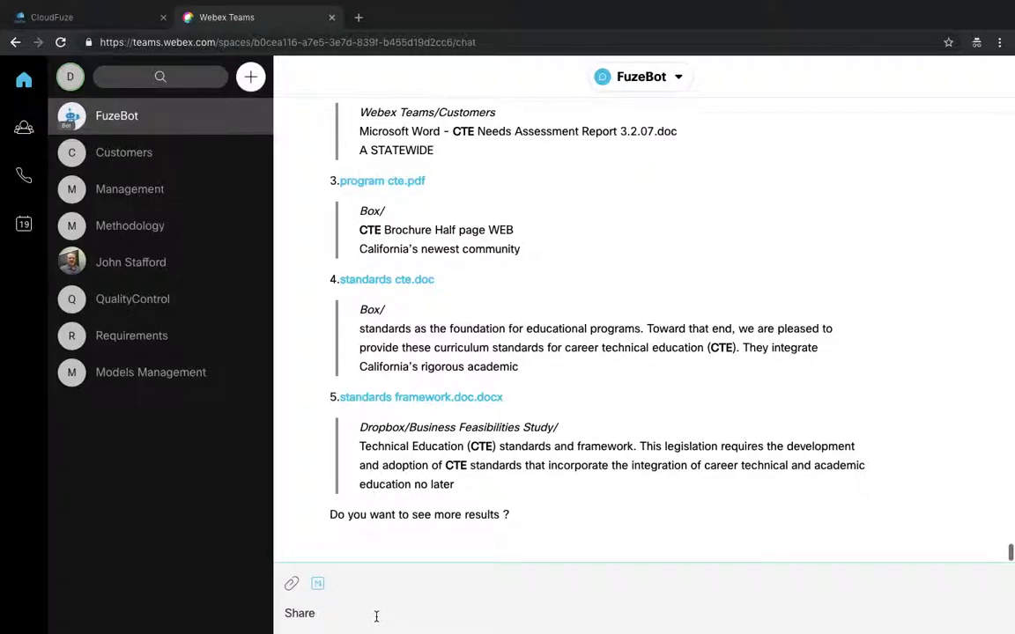
{"action": "key", "text": "ctrl+v"}
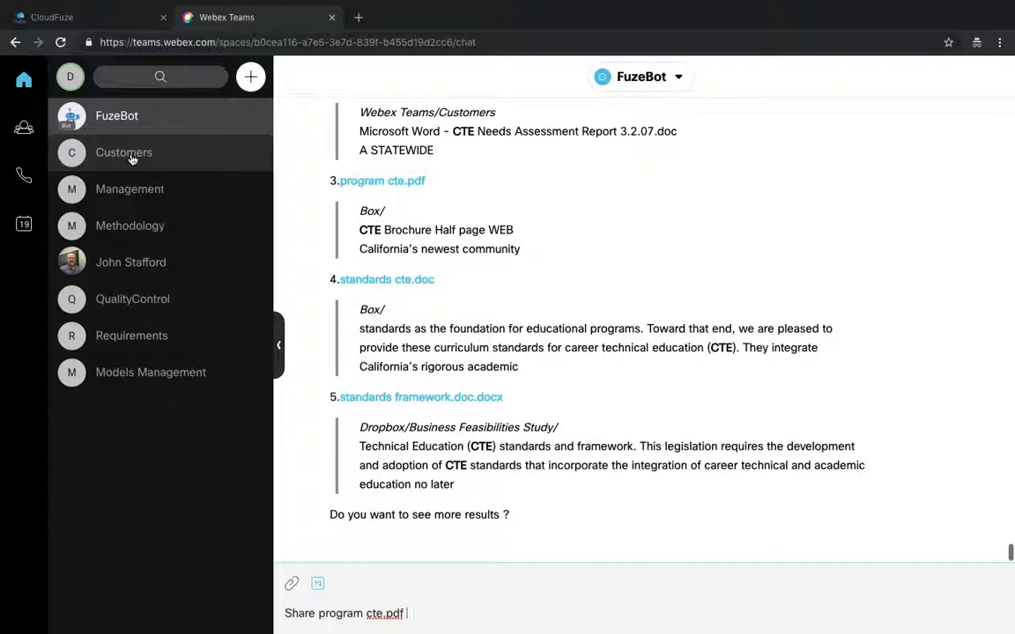
{"action": "type", "text": "R-Customers"}
{"action": "key", "text": "Return"}
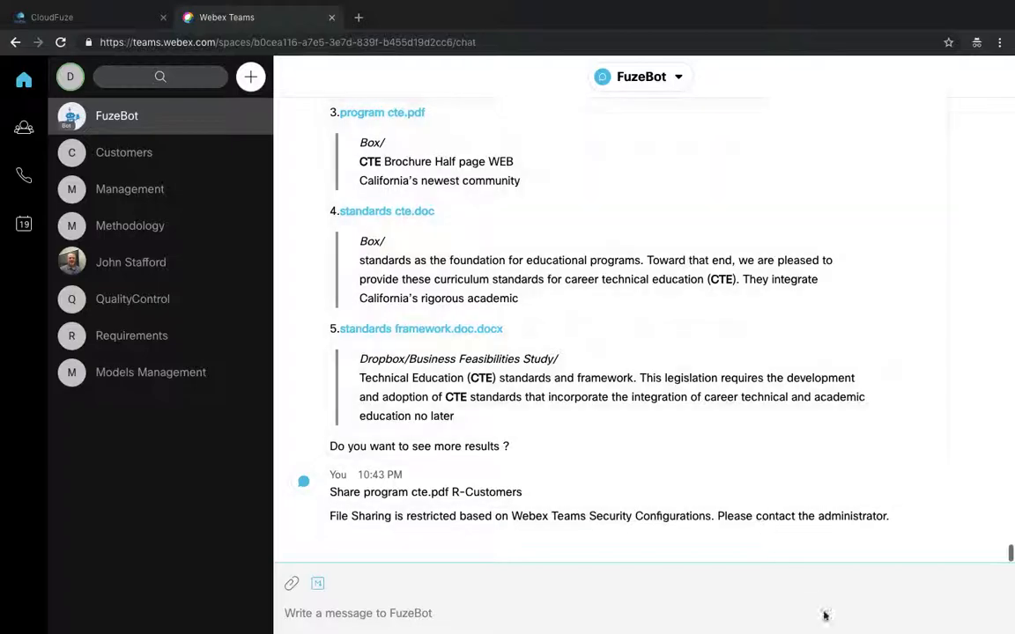
Switch to the CloudFuze admin console in Safari and look through the Dashboard, Users, Clouds, Oauth, Audit and Security pages
{"action": "mouse_move", "coordinate": [823, 616]}
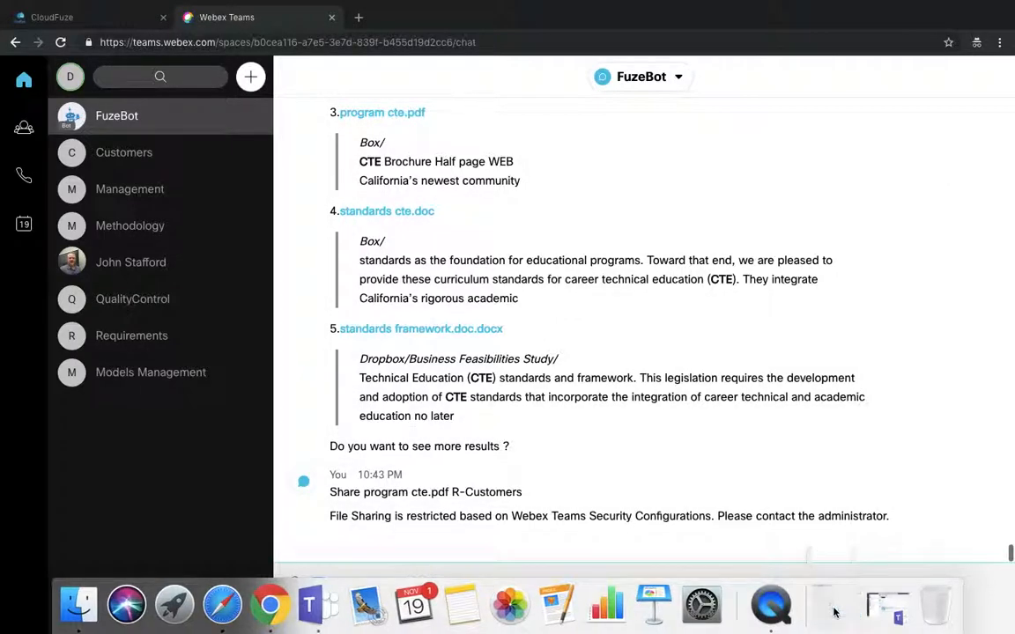
{"action": "left_click", "coordinate": [829, 613]}
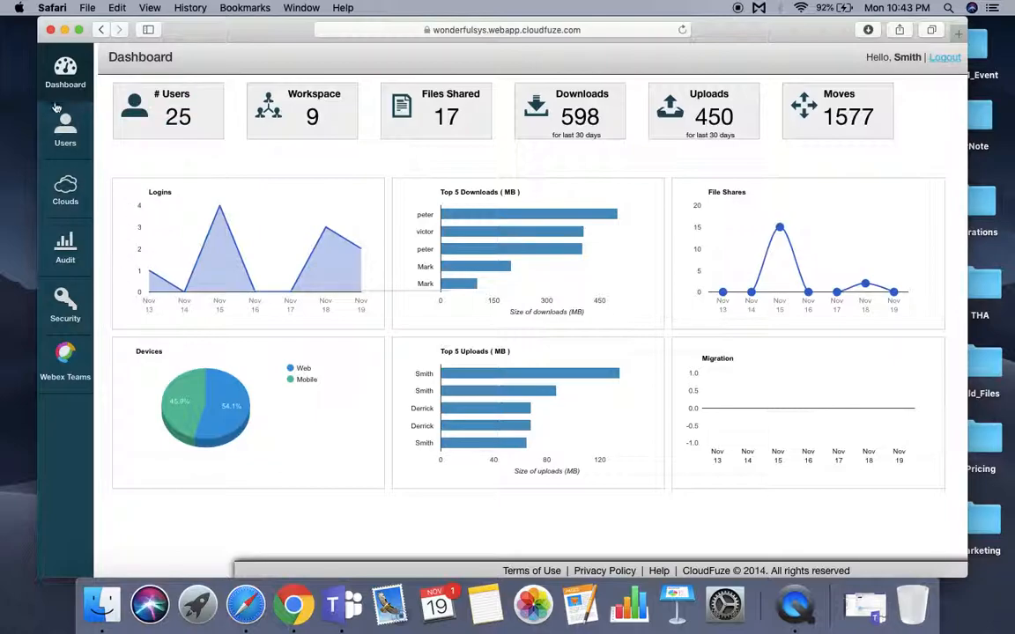
{"action": "left_click", "coordinate": [68, 76]}
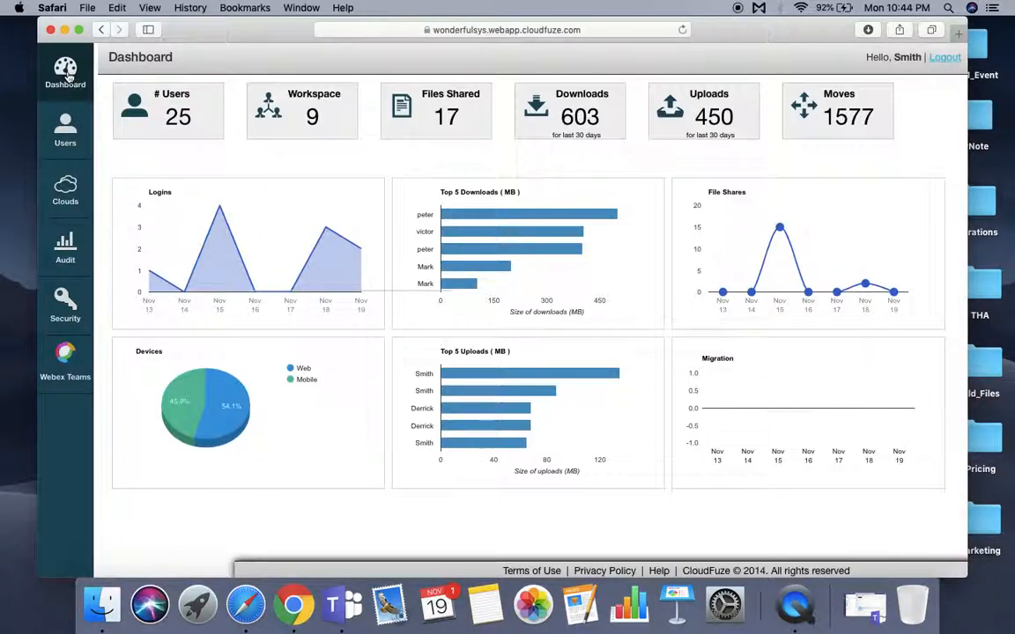
{"action": "left_click", "coordinate": [73, 134]}
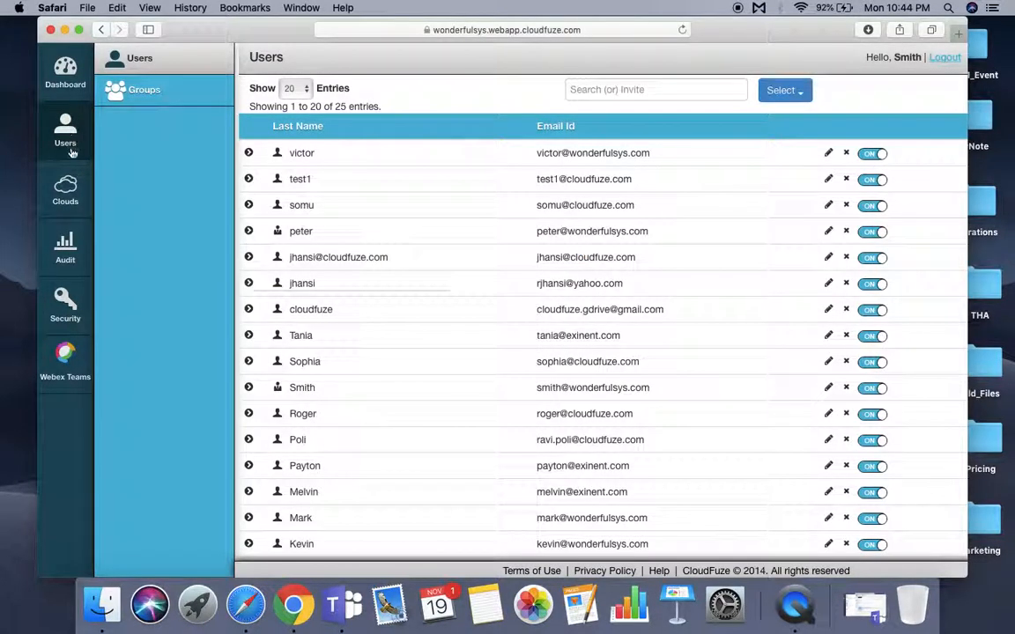
{"action": "left_click", "coordinate": [68, 190]}
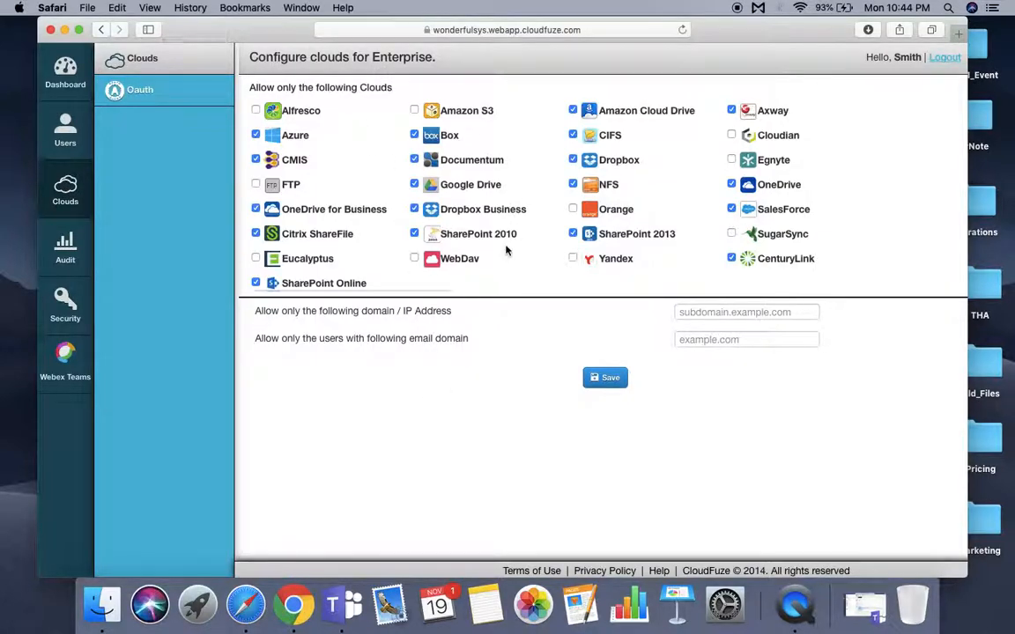
{"action": "left_click", "coordinate": [143, 91]}
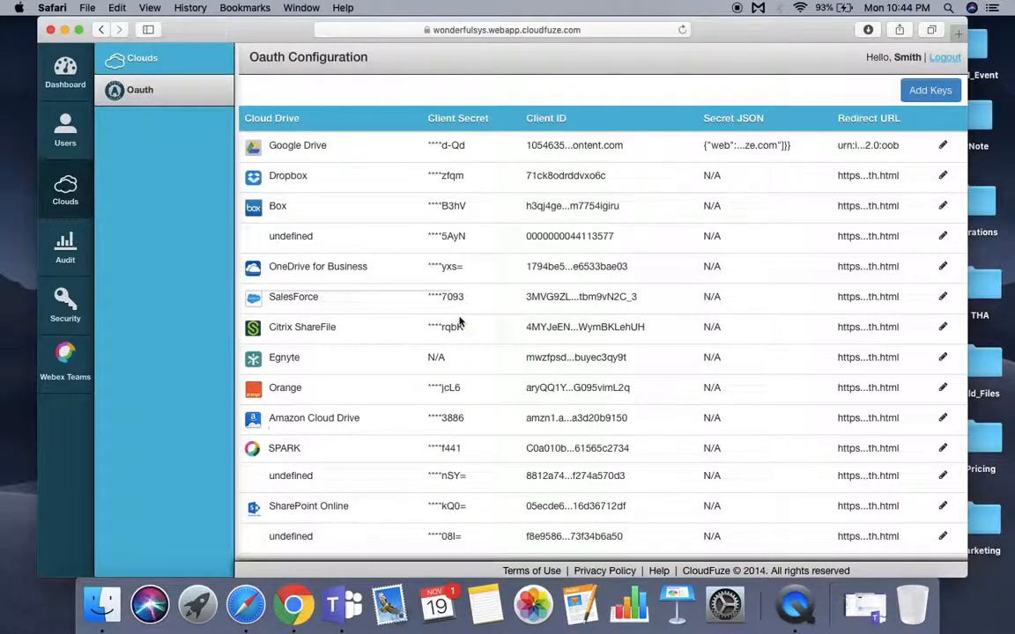
{"action": "left_click", "coordinate": [67, 245]}
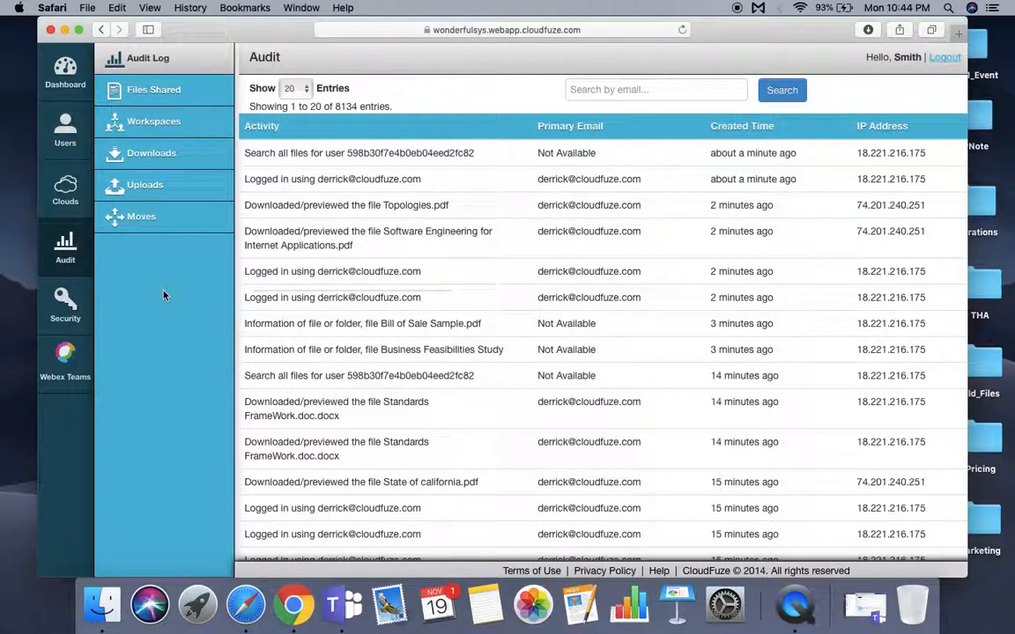
{"action": "left_click", "coordinate": [65, 303]}
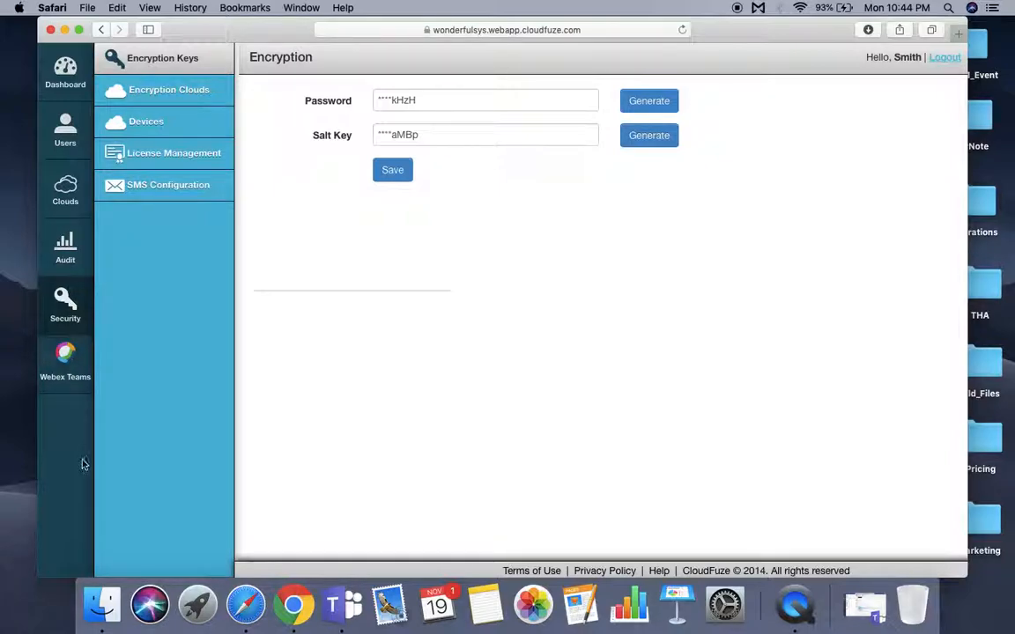
Remove Box from the clouds restricted for upload to Webex Teams in the File Controls and save the controls
{"action": "left_click", "coordinate": [67, 361]}
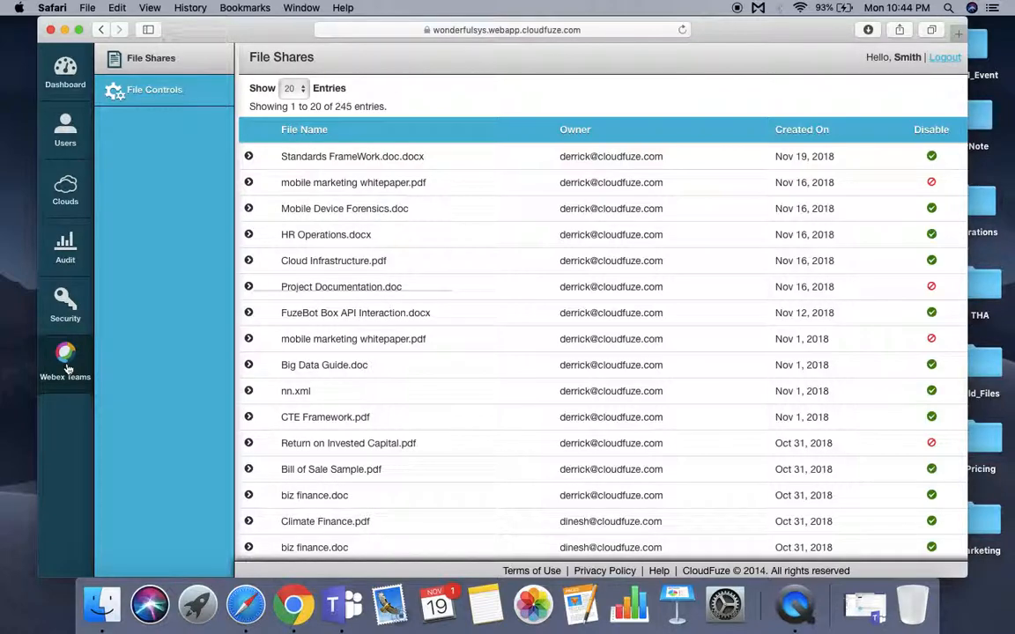
{"action": "left_click", "coordinate": [163, 92]}
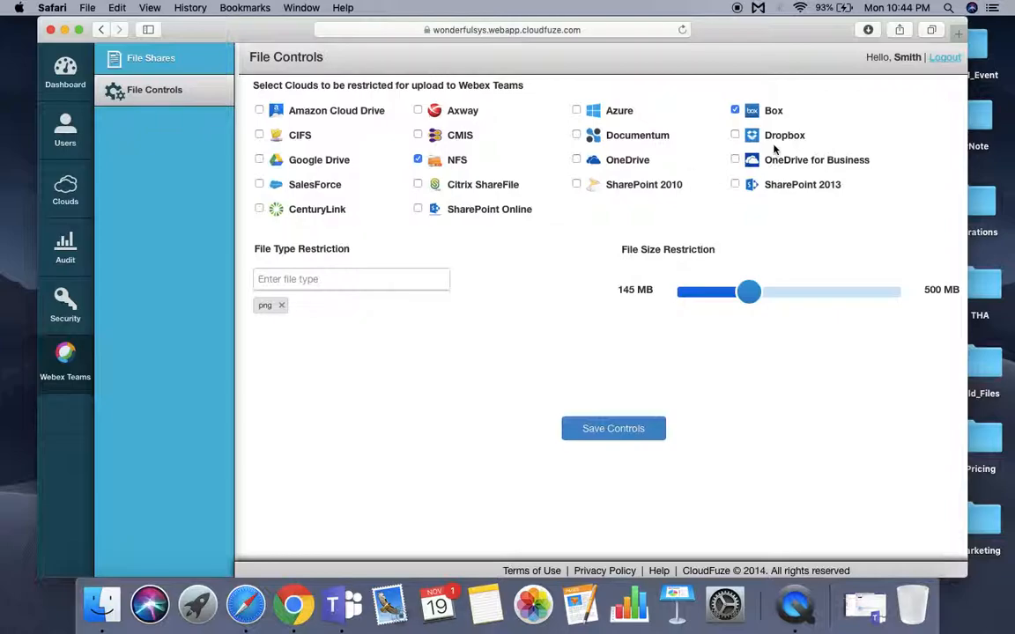
{"action": "left_click", "coordinate": [735, 111]}
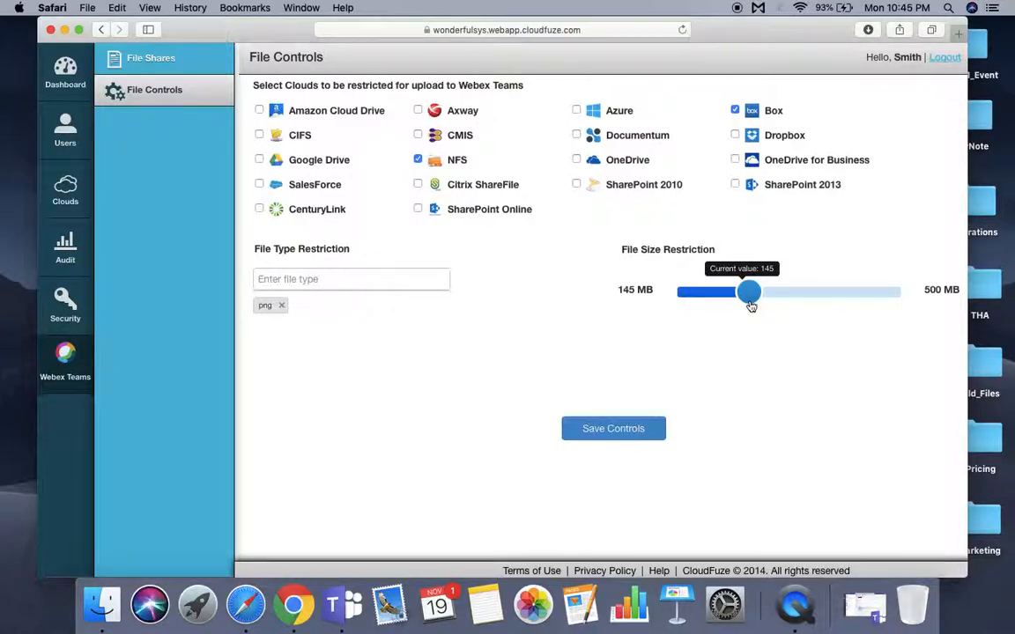
{"action": "left_click", "coordinate": [734, 111]}
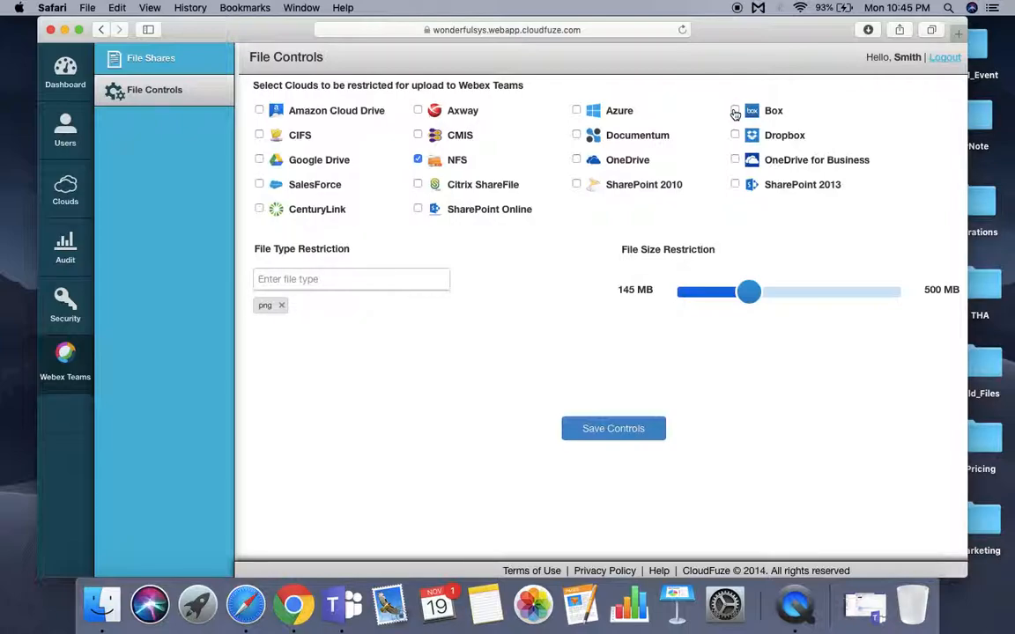
{"action": "left_click", "coordinate": [602, 436]}
Switch to Webex Teams, resend "Share program cte.pdf R-Customers" to FuzeBot and check the Customers space for the shared file
{"action": "left_click", "coordinate": [297, 621]}
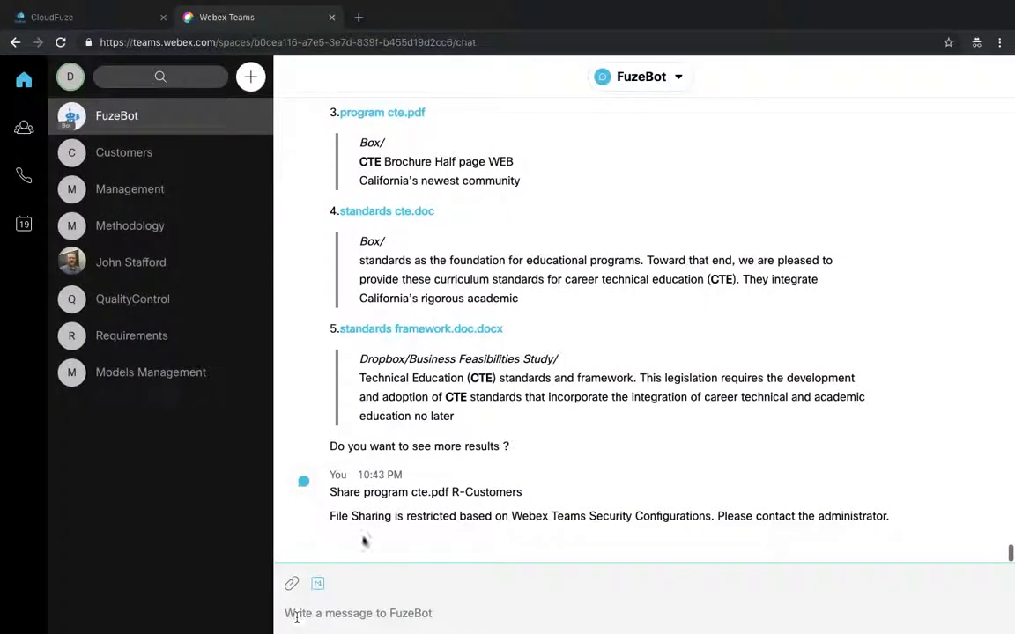
{"action": "left_click_drag", "start_coordinate": [330, 491], "coordinate": [525, 495]}
{"action": "key", "text": "ctrl+c"}
{"action": "left_click", "coordinate": [420, 612]}
{"action": "key", "text": "ctrl+v"}
{"action": "key", "text": "Return"}
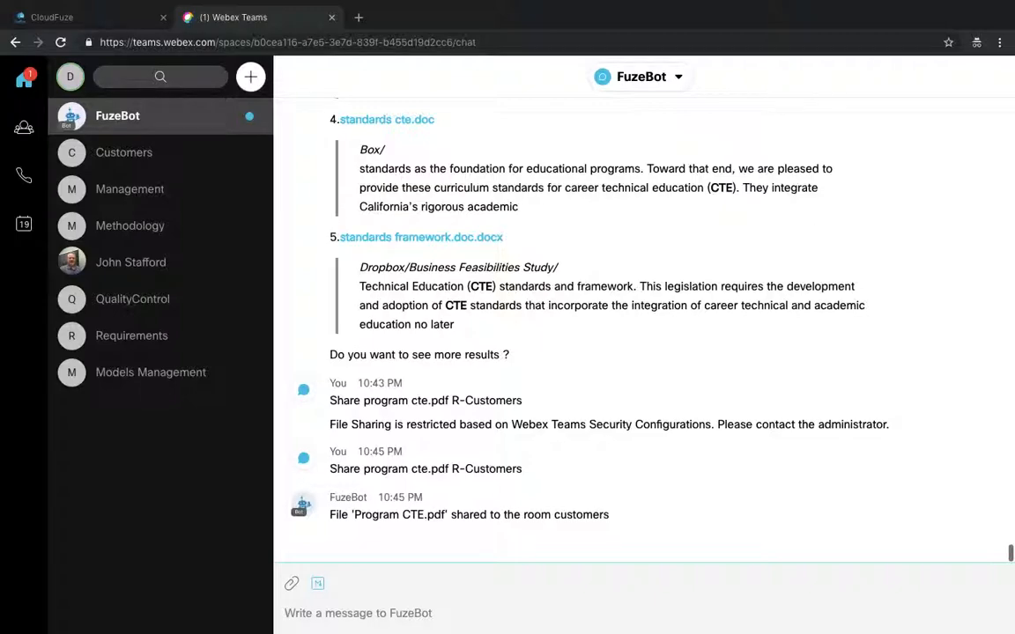
{"action": "left_click", "coordinate": [147, 157]}
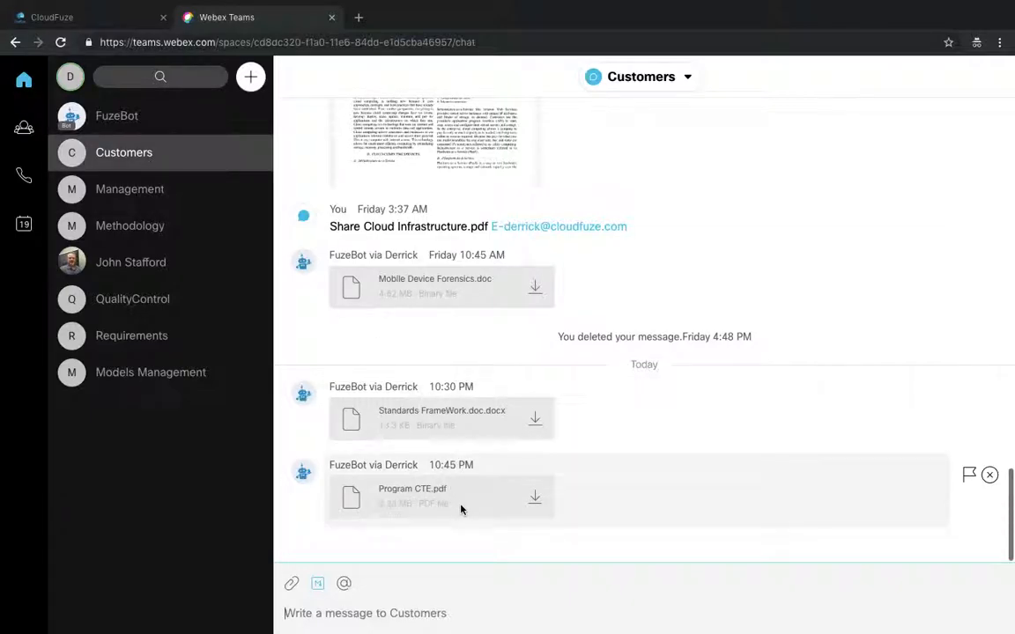
{"action": "left_click", "coordinate": [185, 124]}
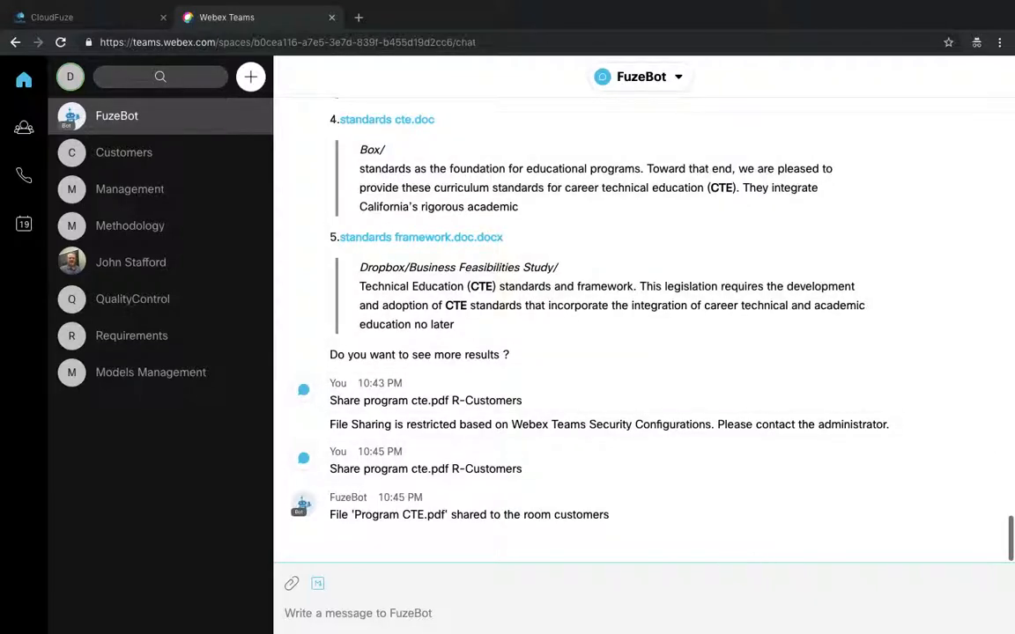
Switch to the CloudFuze admin console and examine the source and room of the first four entries under File Shares
{"action": "mouse_move", "coordinate": [451, 631]}
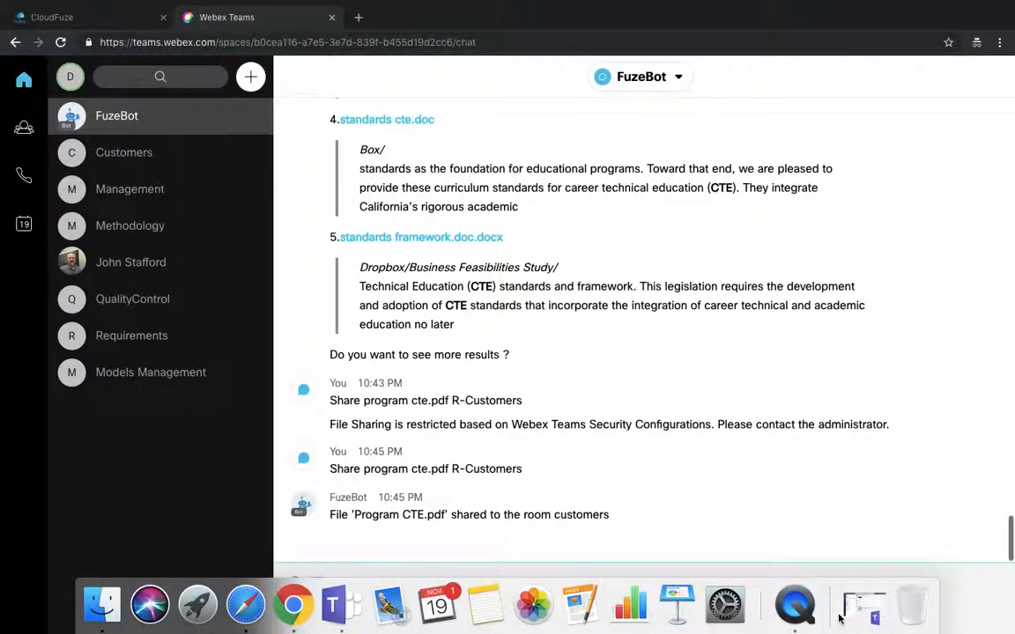
{"action": "left_click", "coordinate": [244, 604]}
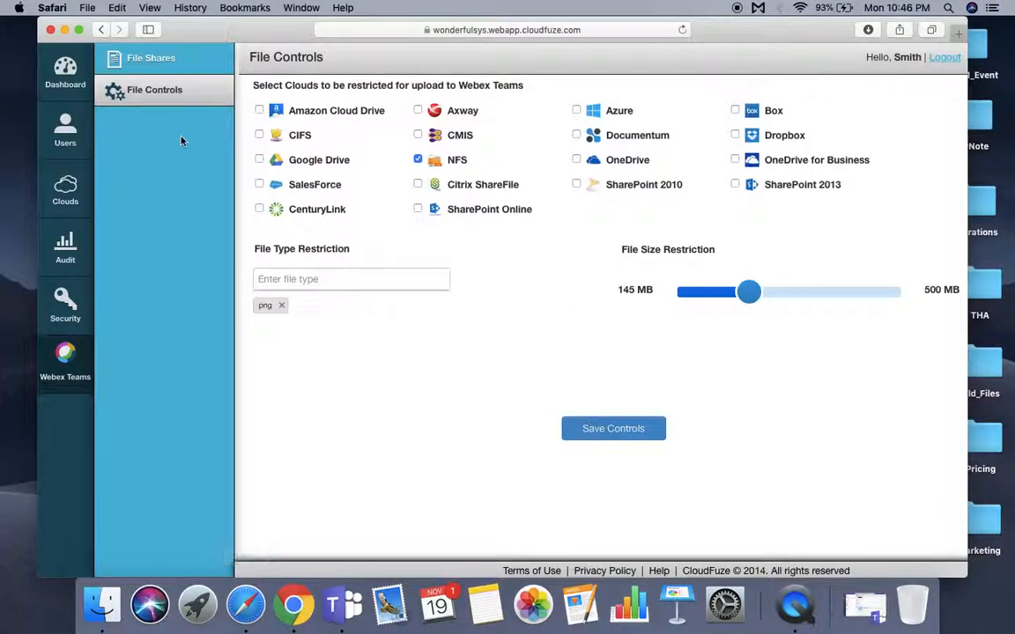
{"action": "left_click", "coordinate": [165, 59]}
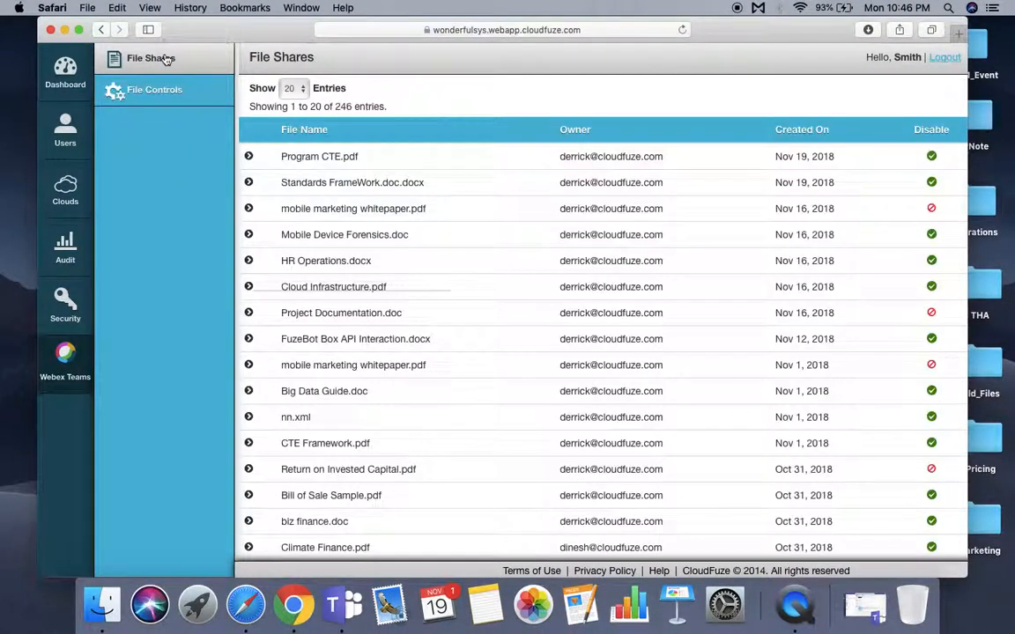
{"action": "left_click", "coordinate": [249, 156]}
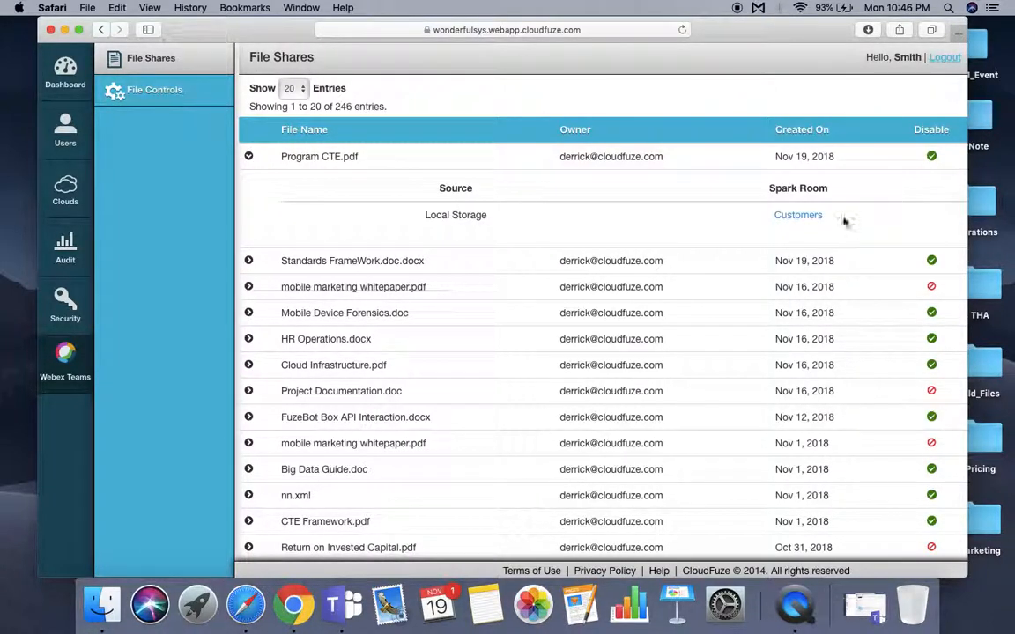
{"action": "mouse_move", "coordinate": [797, 226]}
{"action": "left_click", "coordinate": [249, 261]}
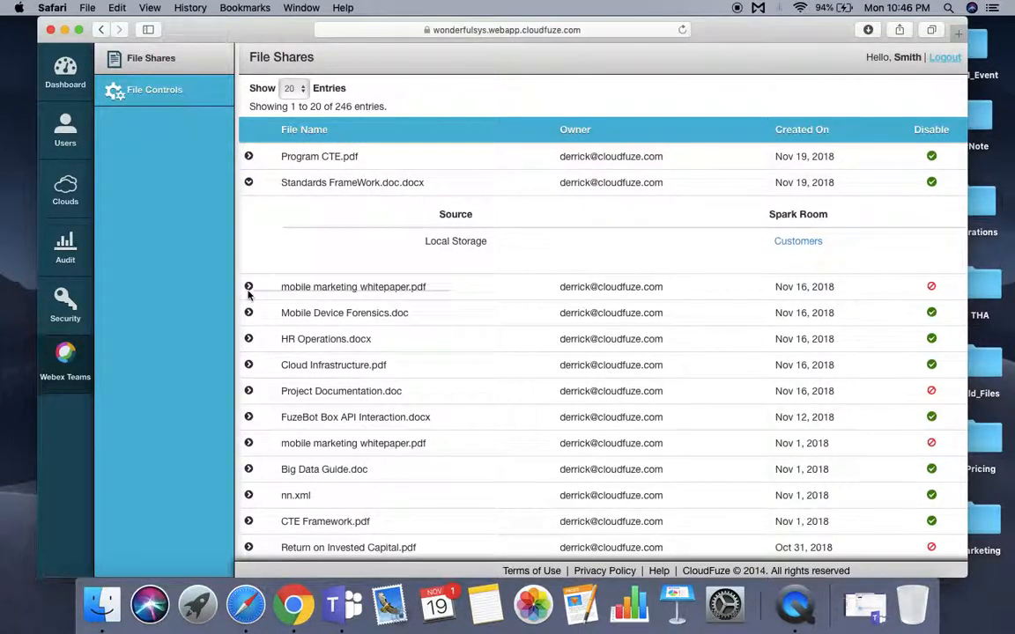
{"action": "left_click", "coordinate": [249, 289]}
{"action": "left_click", "coordinate": [248, 317]}
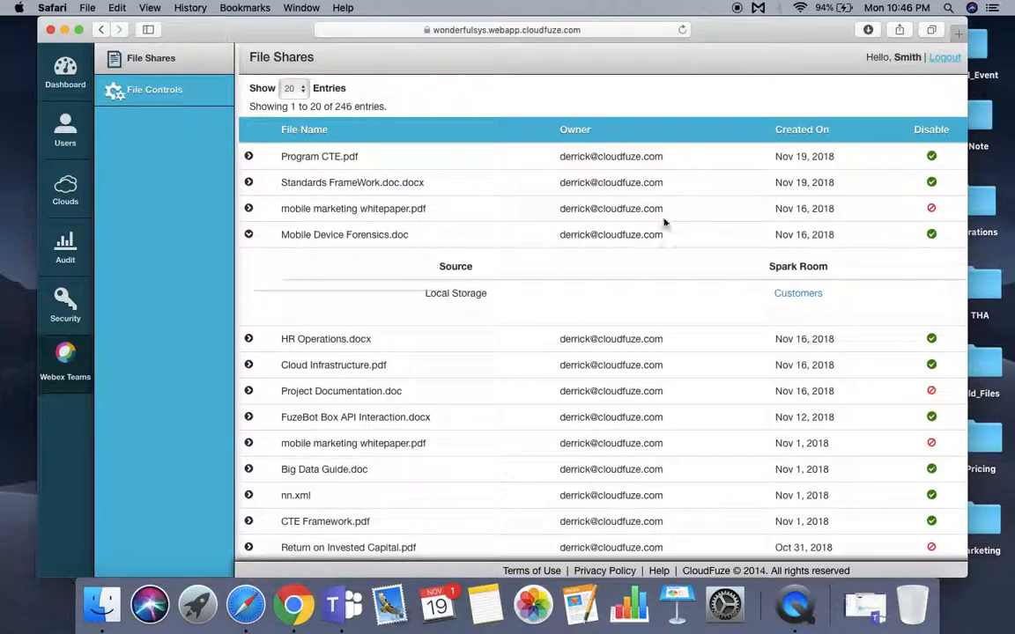
Disable the file share of Program CTE.pdf and confirm it
{"action": "left_click", "coordinate": [931, 158]}
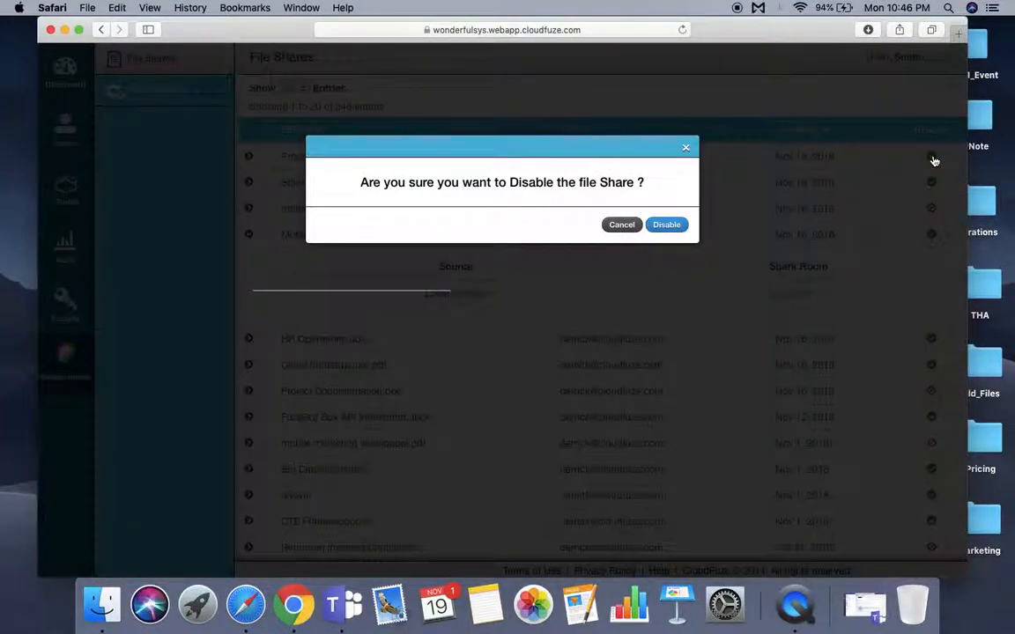
{"action": "left_click", "coordinate": [669, 228]}
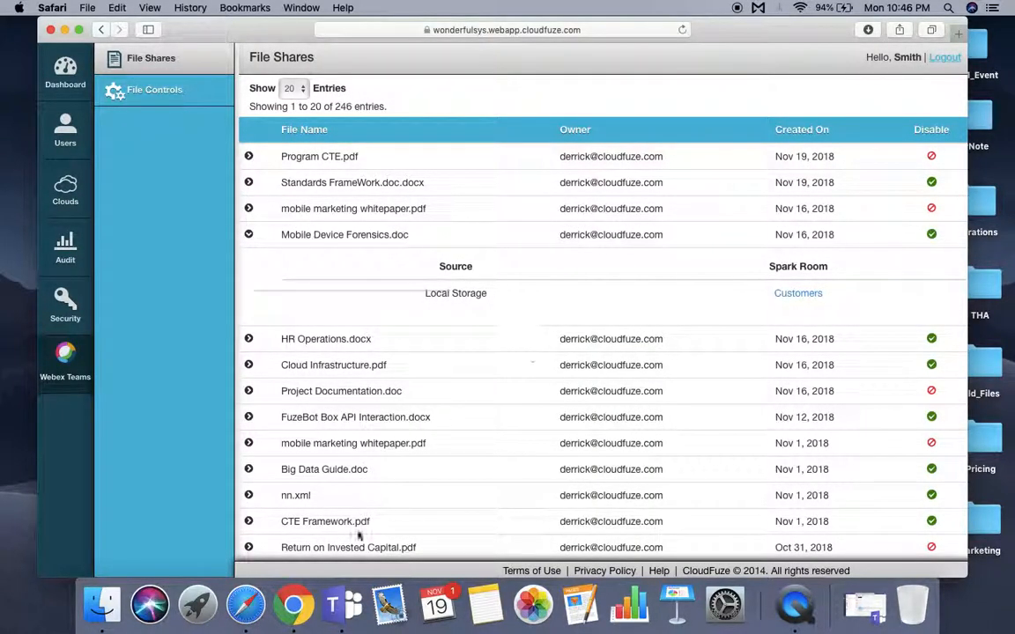
Switch to Webex Teams and check the Customers space for the disabled Program CTE.pdf share
{"action": "left_click", "coordinate": [294, 604]}
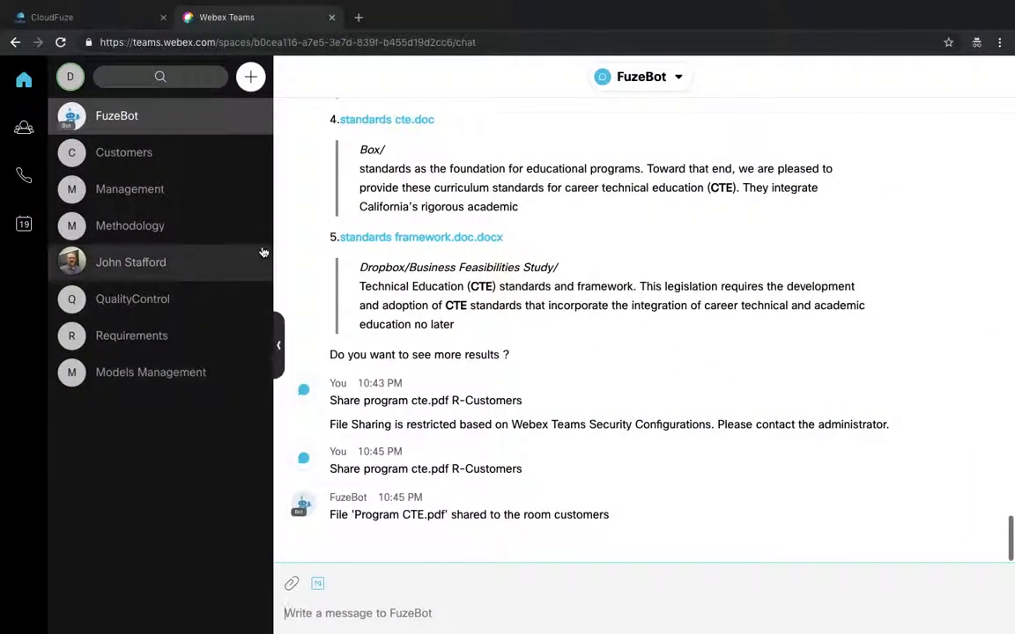
{"action": "left_click", "coordinate": [152, 166]}
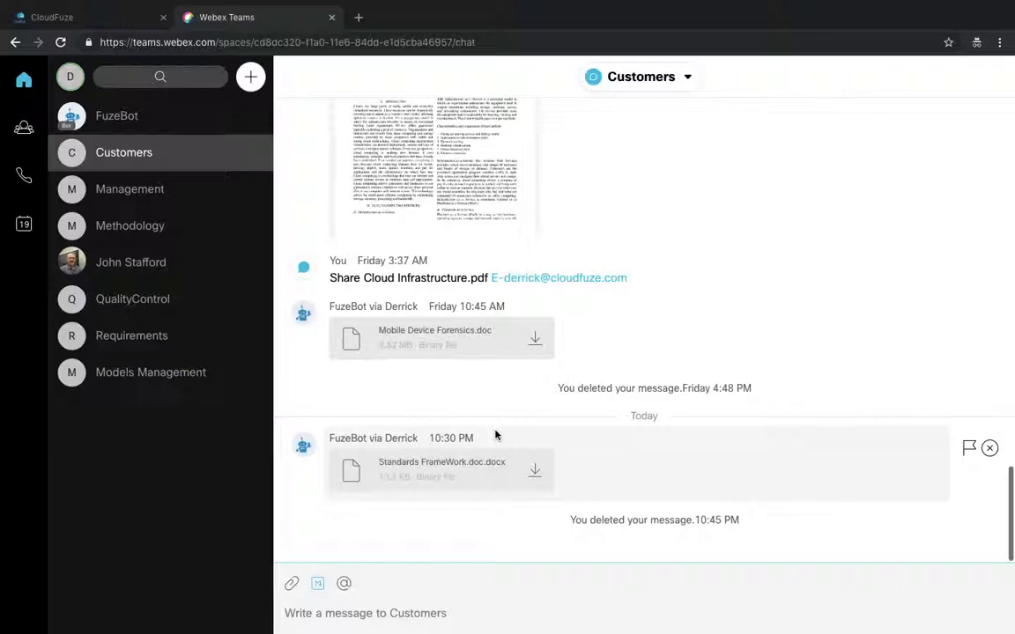
Switch to CloudFuze, review the connected clouds and browse the Dropbox, Network FileShares and Box files, selecting Program CTE.pdf in Box
{"action": "left_click", "coordinate": [118, 18]}
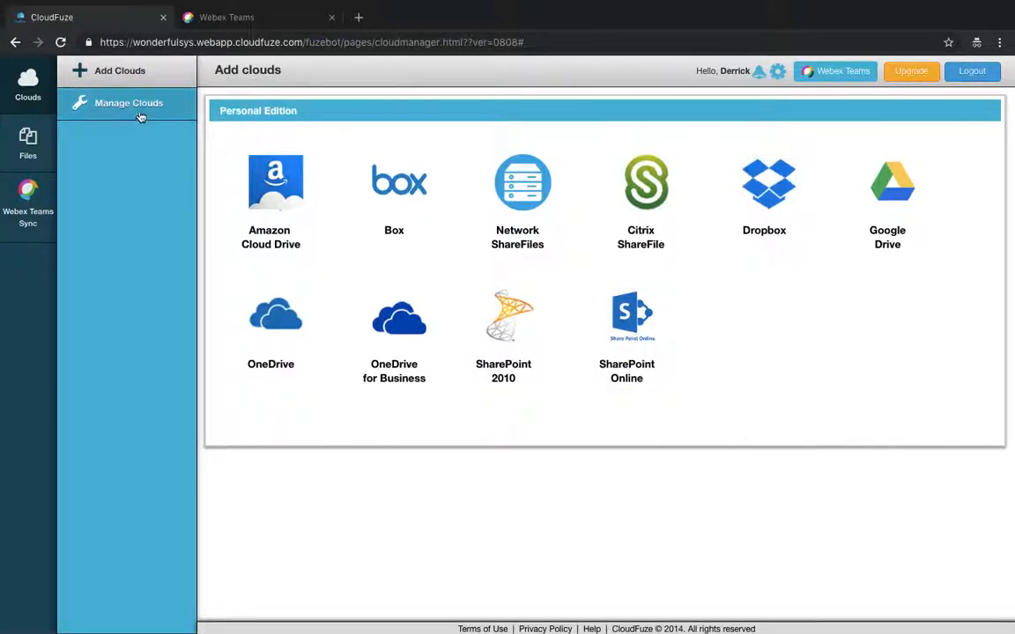
{"action": "left_click", "coordinate": [139, 111]}
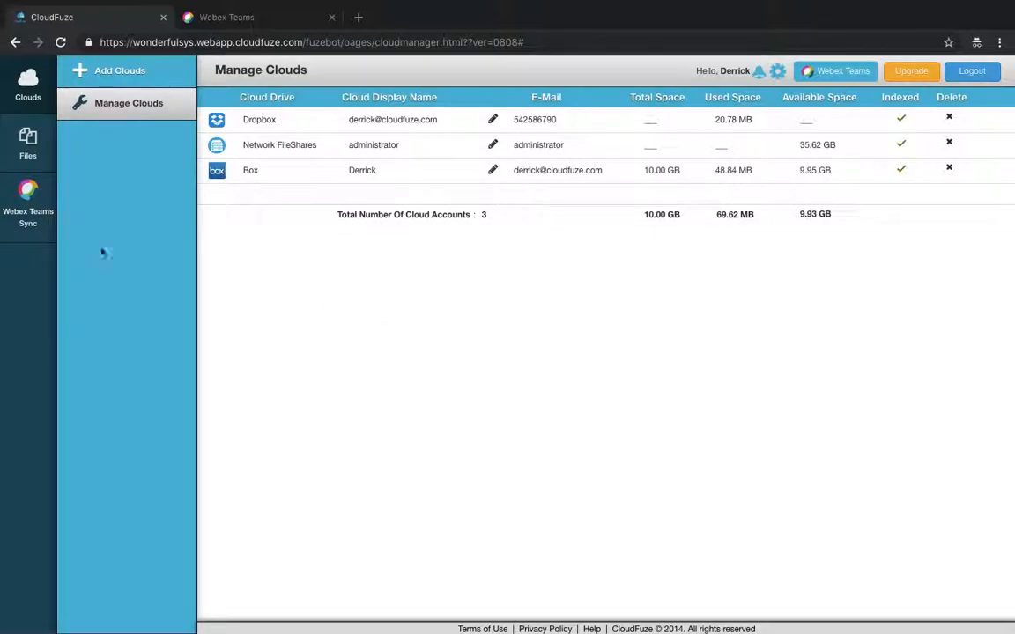
{"action": "left_click", "coordinate": [33, 145]}
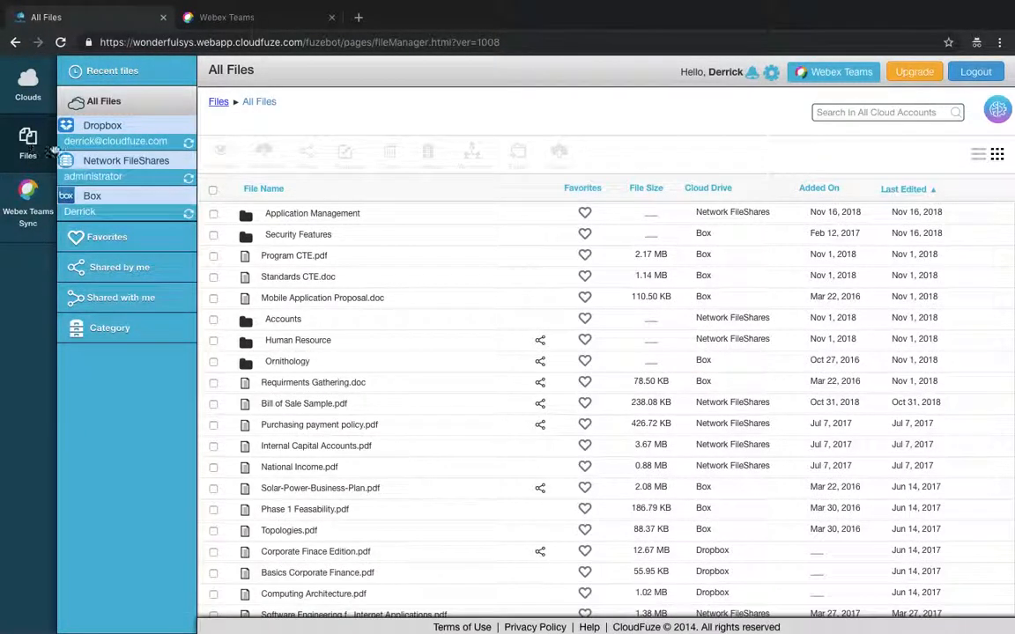
{"action": "left_click", "coordinate": [118, 146]}
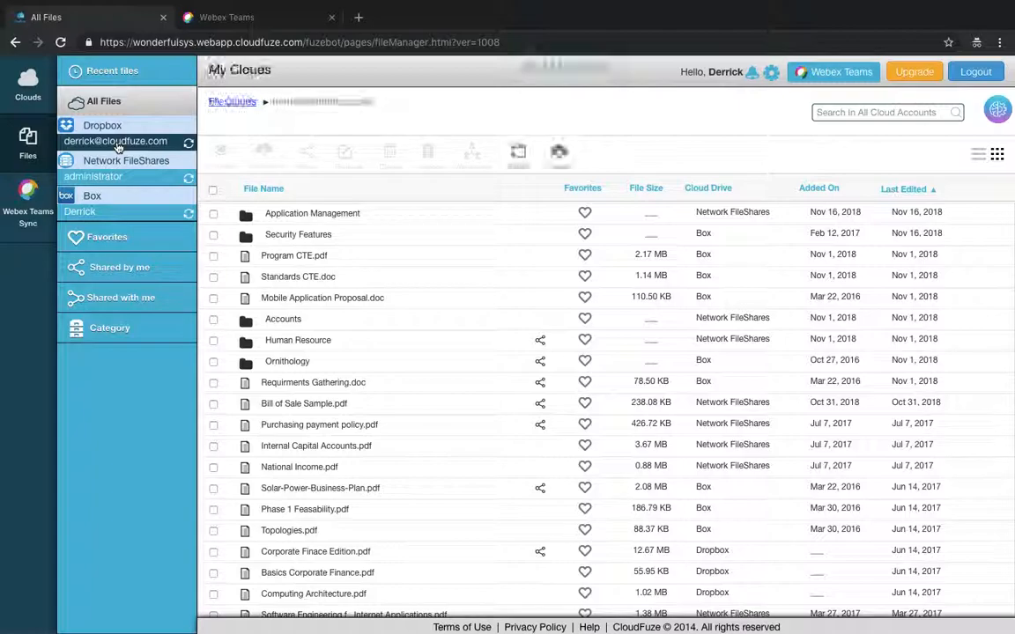
{"action": "left_click", "coordinate": [128, 179]}
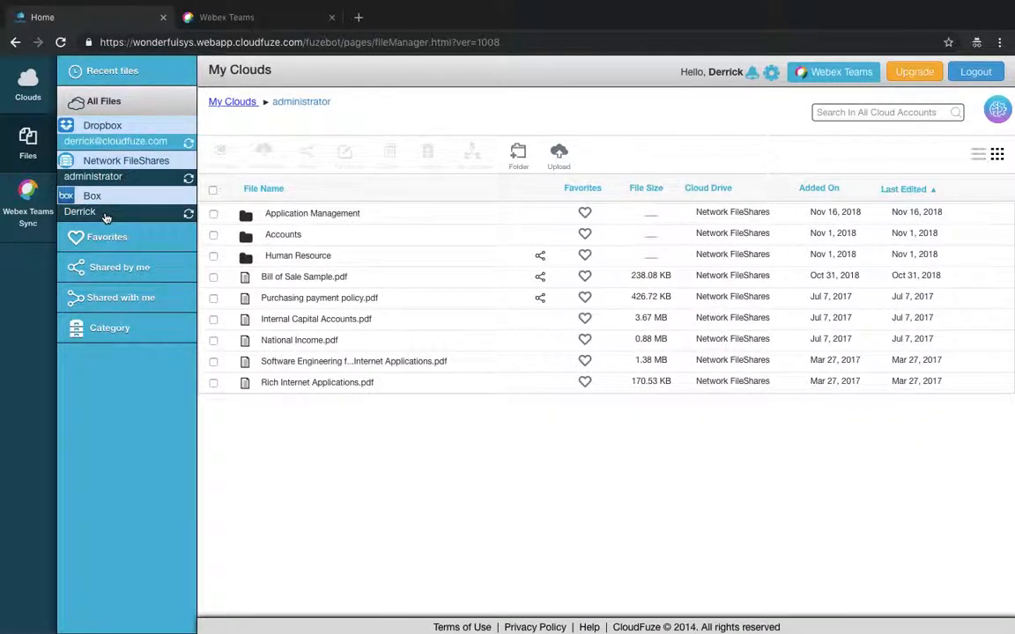
{"action": "left_click", "coordinate": [103, 214]}
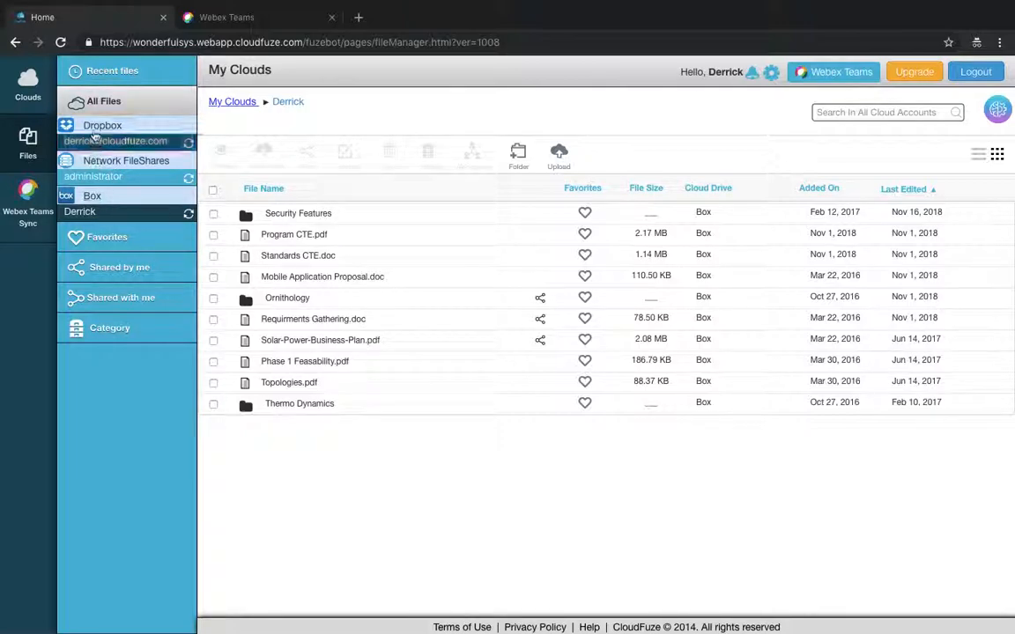
{"action": "left_click", "coordinate": [213, 236]}
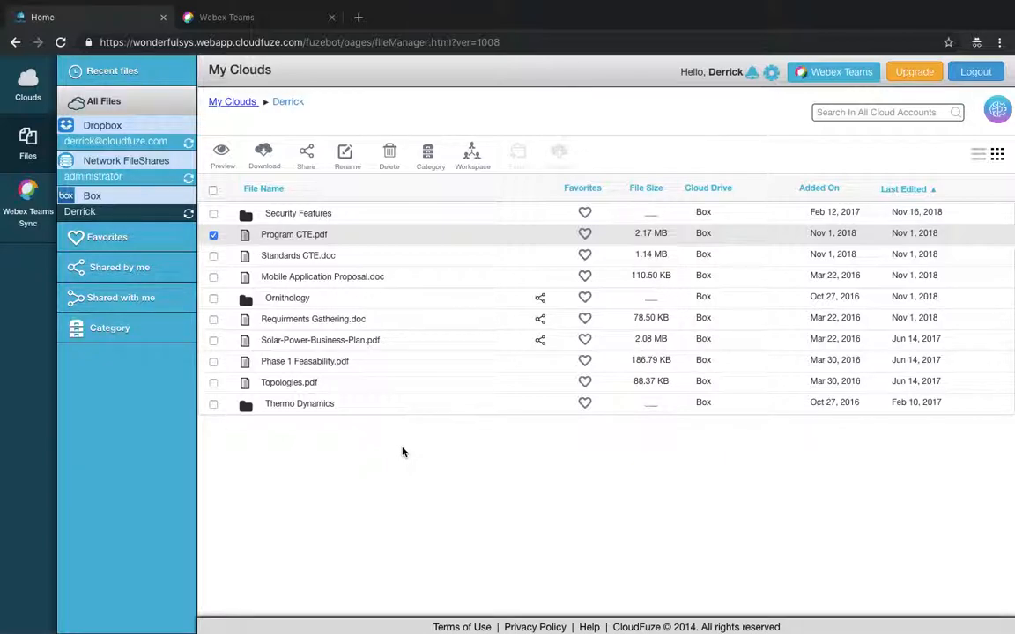
Configure a Webex Teams Sync pair between the Customers room and the Law Analysis folder in Dropbox
{"action": "left_click", "coordinate": [29, 211]}
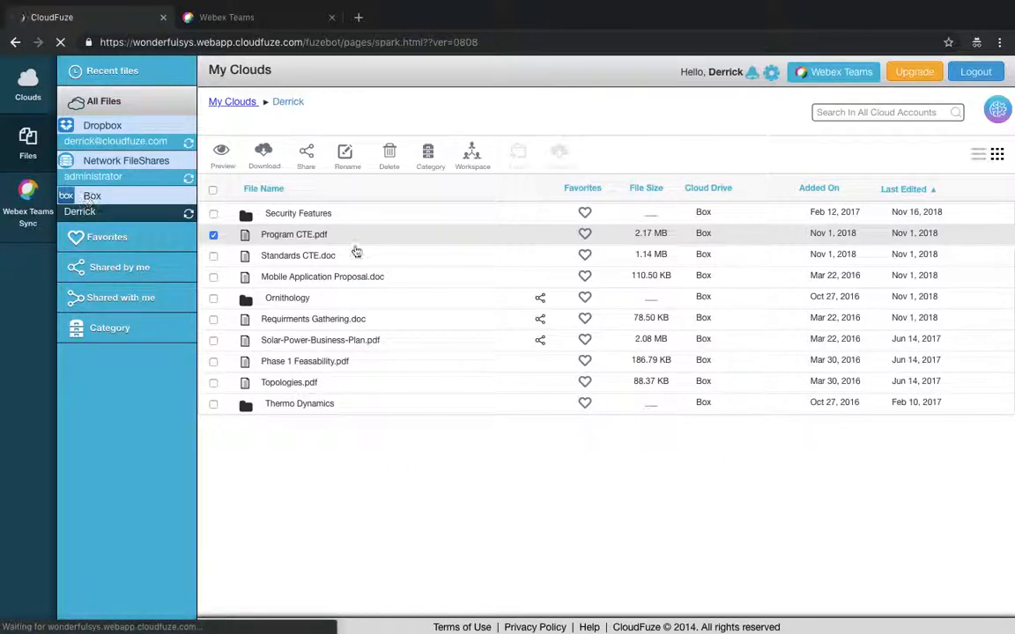
{"action": "left_click", "coordinate": [290, 257]}
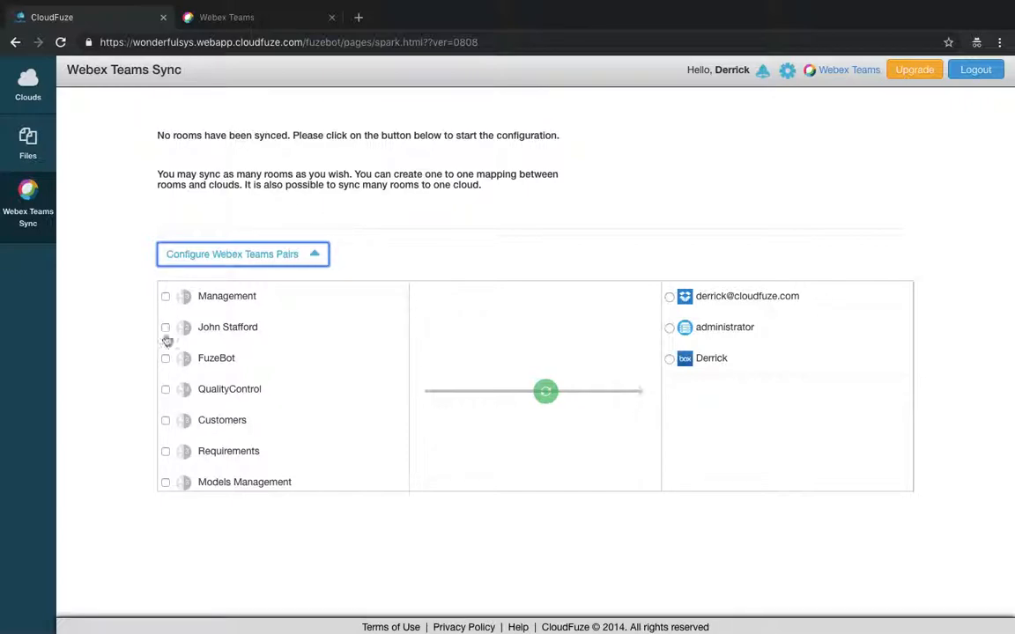
{"action": "scroll", "coordinate": [170, 376], "scroll_direction": "down", "scroll_amount": 1}
{"action": "left_click", "coordinate": [167, 394]}
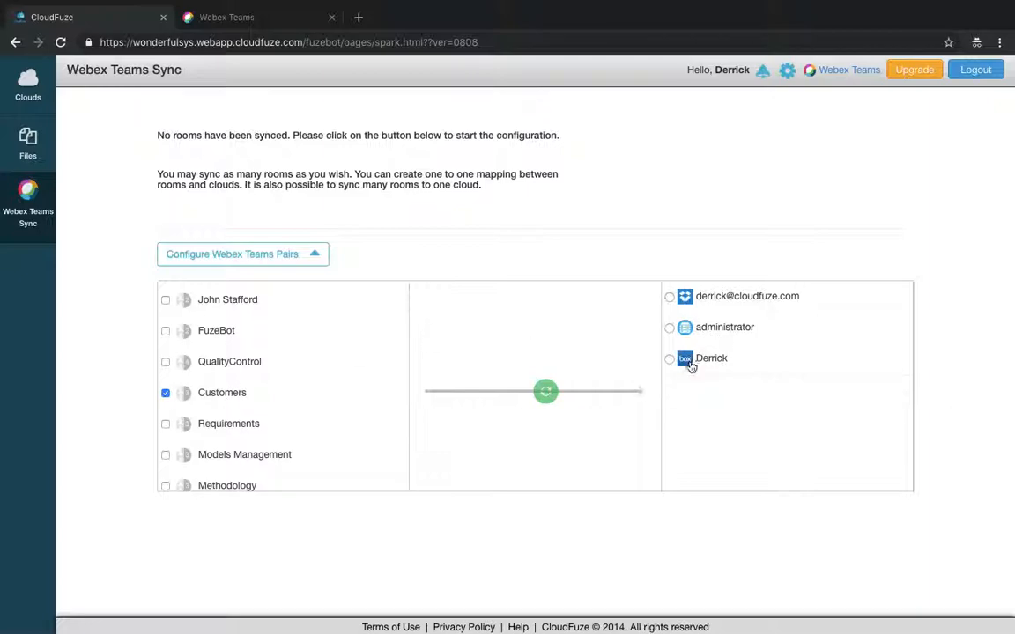
{"action": "left_click", "coordinate": [671, 299]}
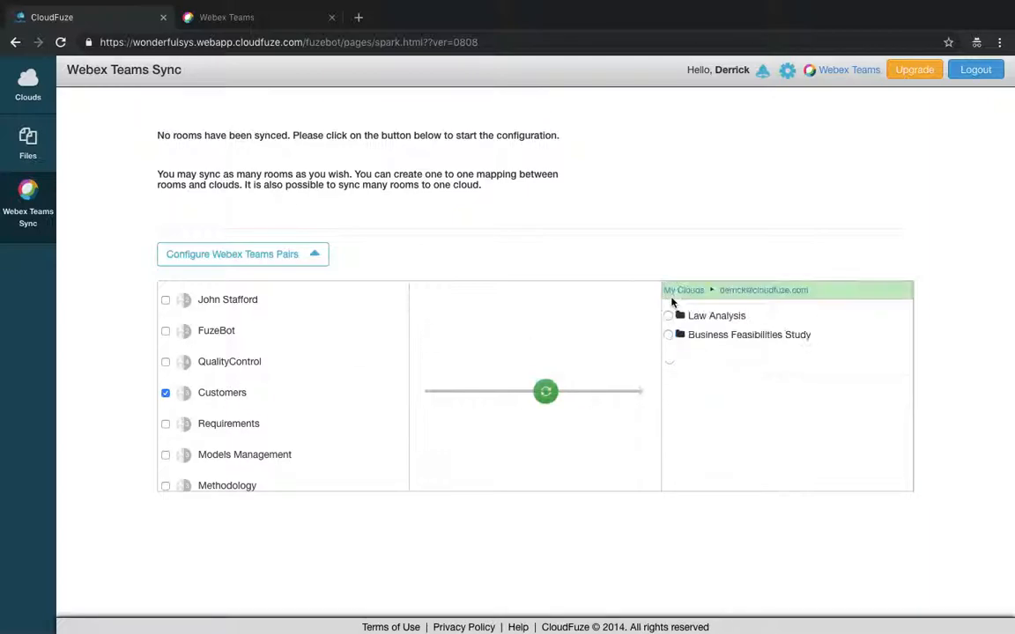
{"action": "left_click", "coordinate": [670, 316]}
{"action": "left_click", "coordinate": [546, 393]}
View the clouds that can be added in CloudFuze, and switch to Microsoft Teams to check the providers available for adding cloud storage
{"action": "left_click", "coordinate": [30, 154]}
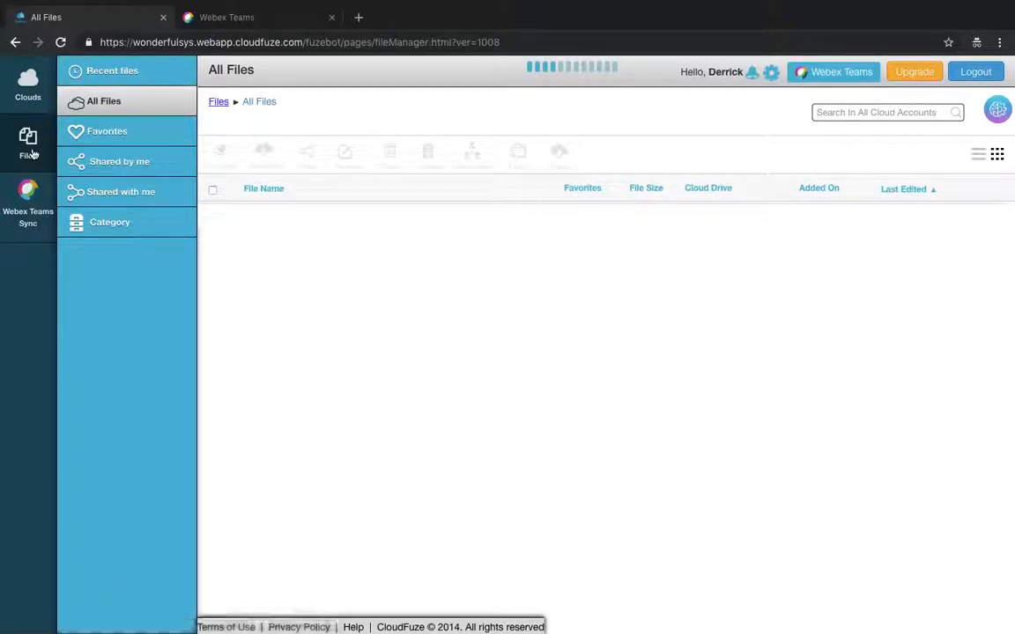
{"action": "left_click", "coordinate": [32, 92]}
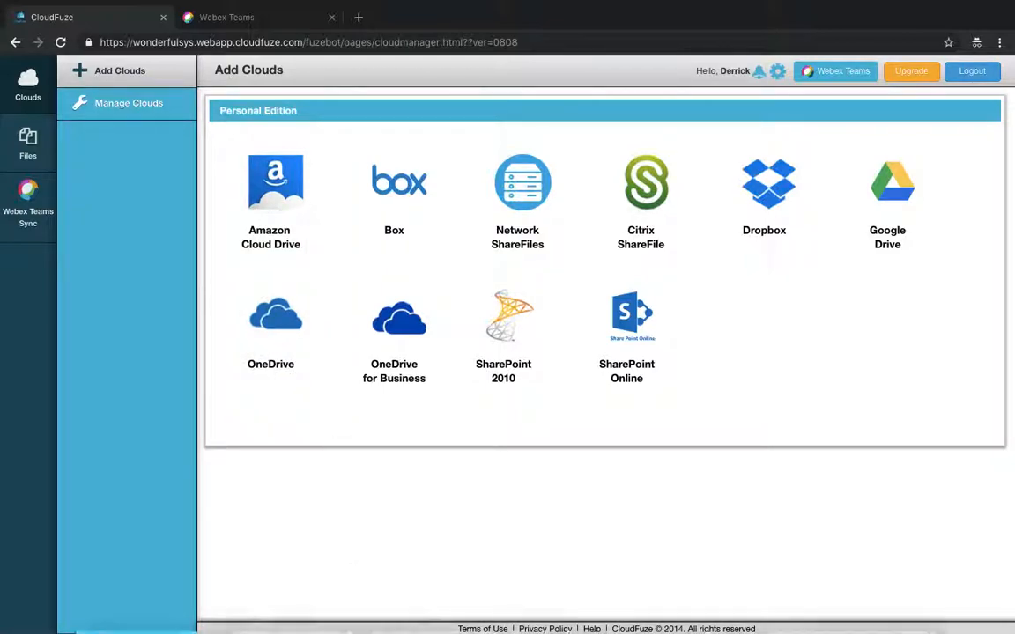
{"action": "left_click", "coordinate": [339, 619]}
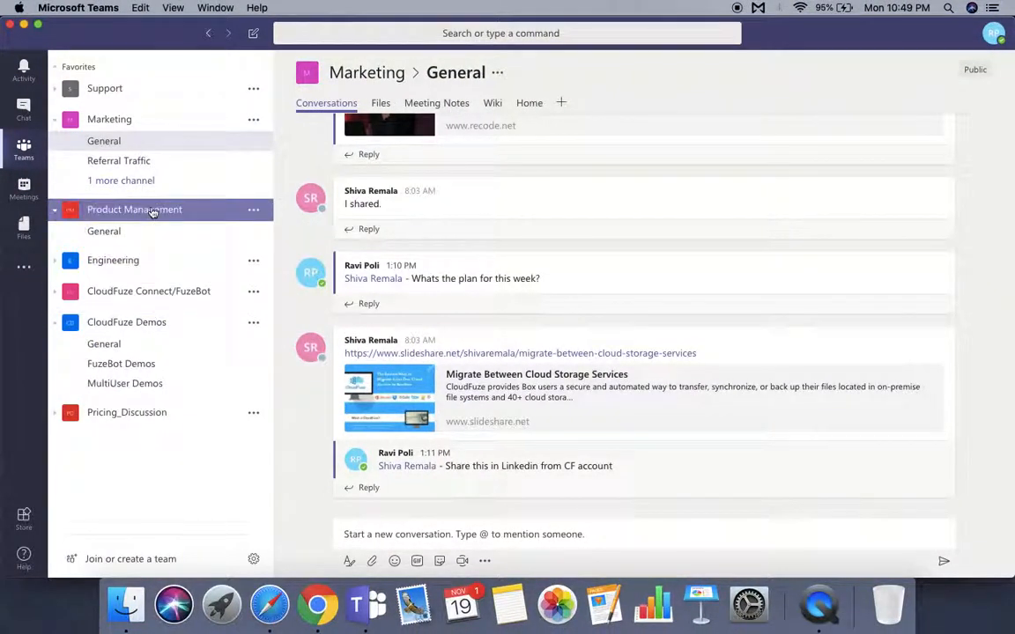
{"action": "left_click", "coordinate": [23, 227]}
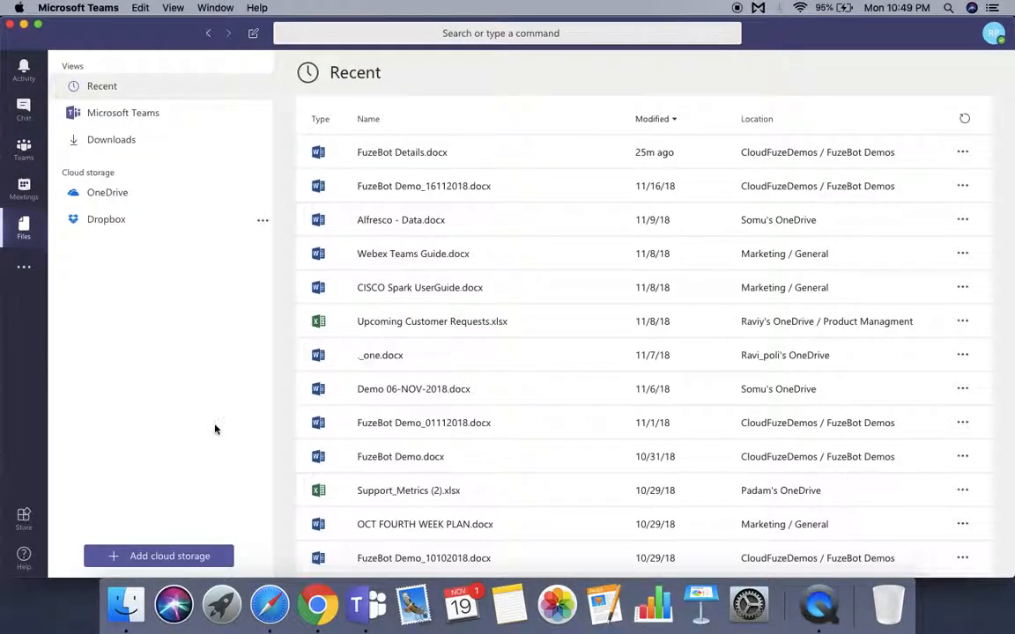
{"action": "left_click", "coordinate": [174, 558]}
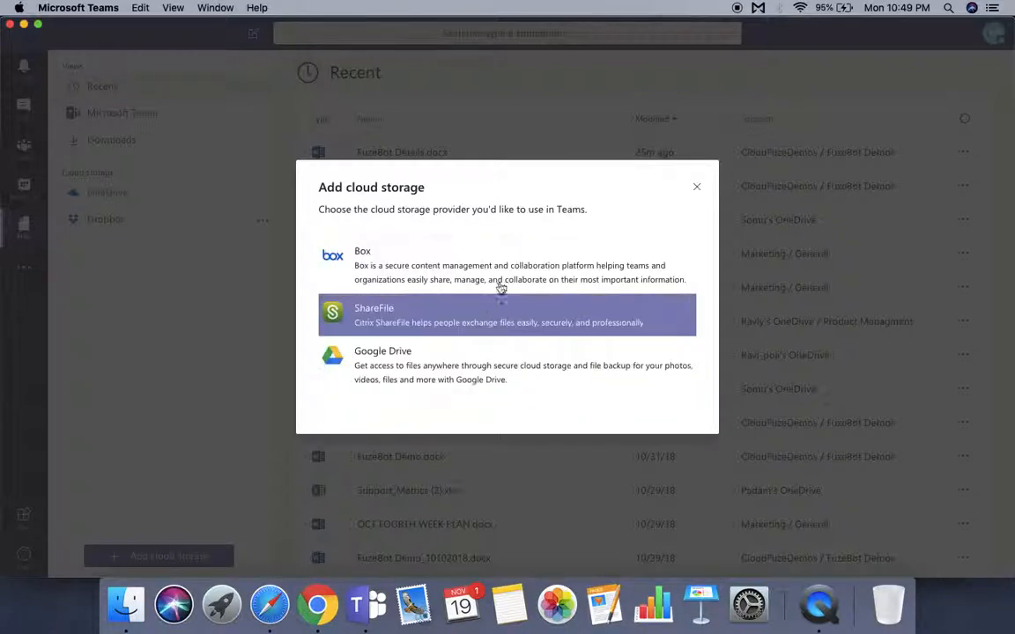
{"action": "left_click", "coordinate": [696, 190]}
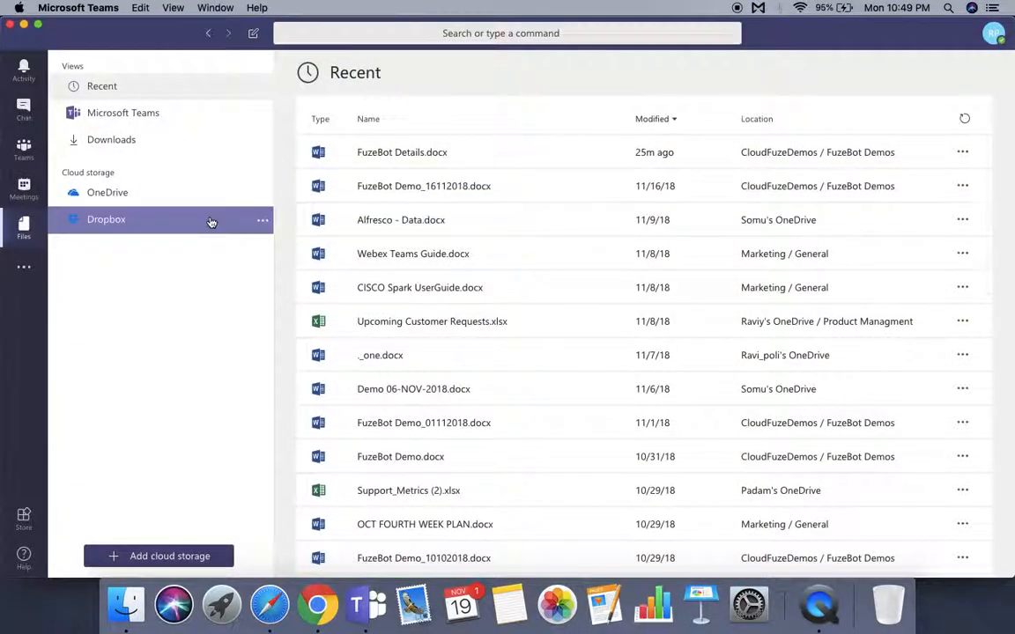
Browse the OneDrive and Dropbox files available in Microsoft Teams
{"action": "left_click", "coordinate": [155, 193]}
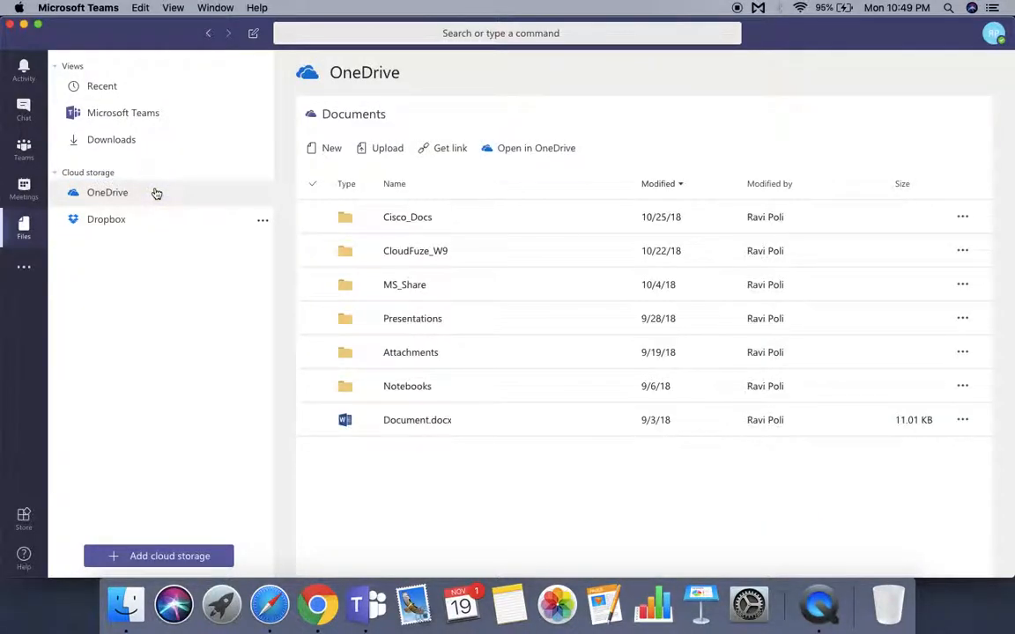
{"action": "left_click", "coordinate": [145, 222]}
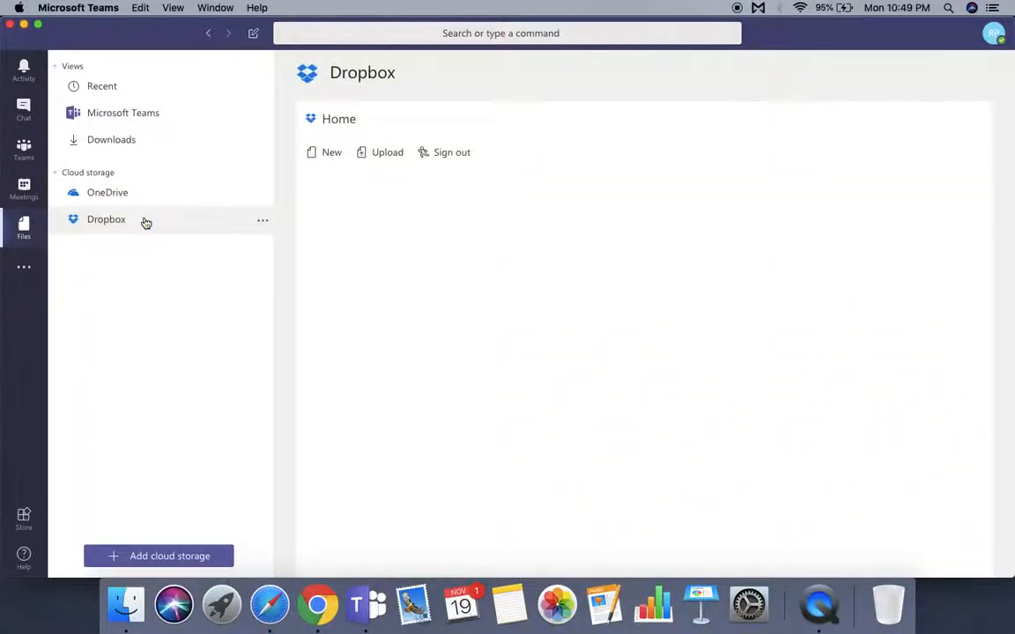
{"action": "left_click", "coordinate": [532, 278]}
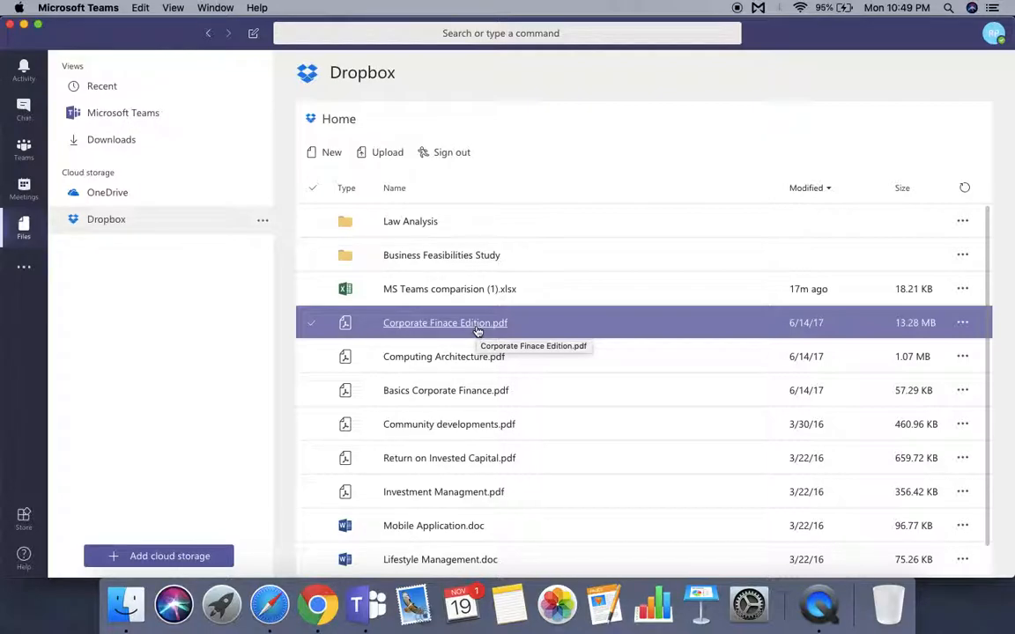
Search Microsoft Teams for "Finance" and check the matching files
{"action": "left_click", "coordinate": [470, 35]}
{"action": "type", "text": "Finan"}
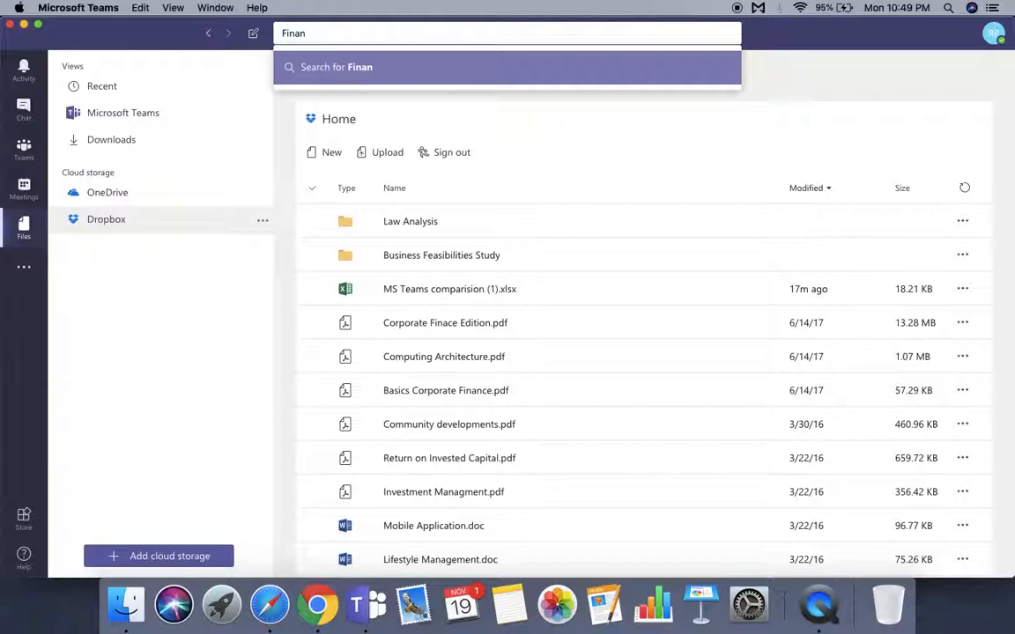
{"action": "type", "text": "ce"}
{"action": "key", "text": "Return"}
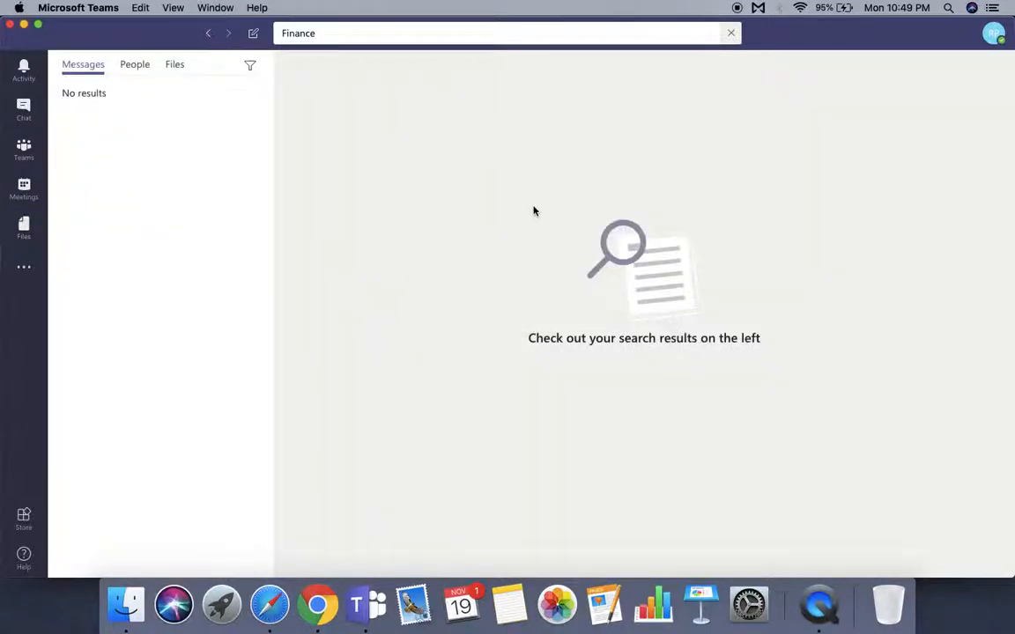
{"action": "left_click", "coordinate": [174, 65]}
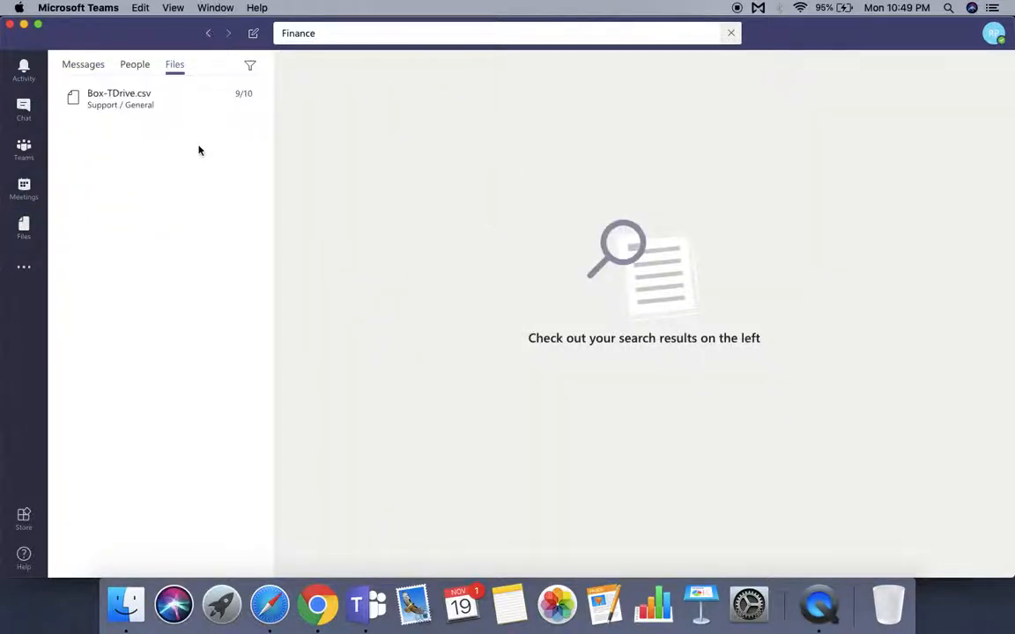
{"action": "left_click", "coordinate": [162, 114]}
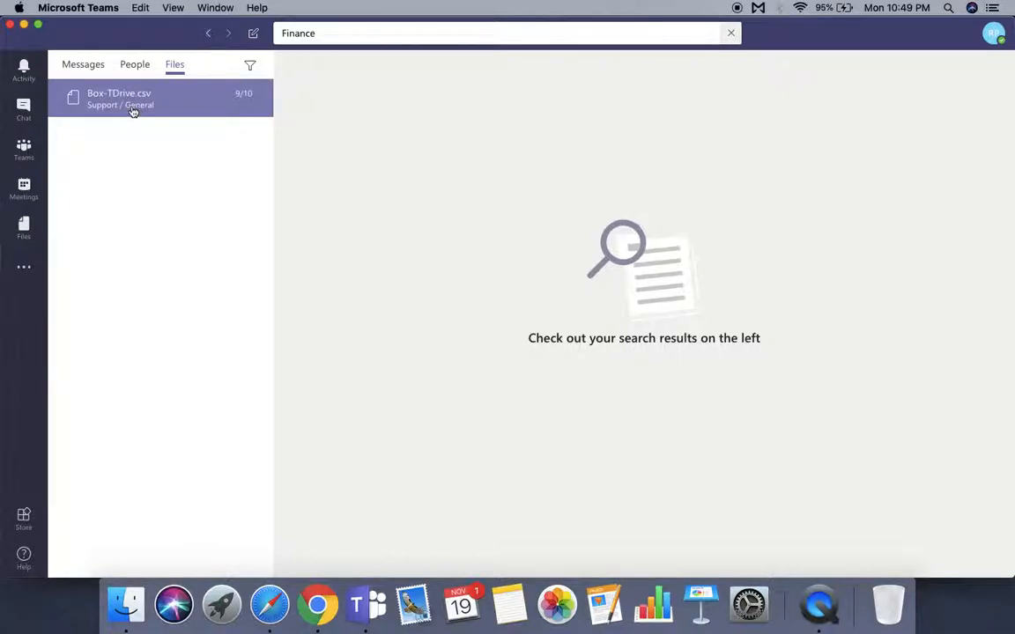
Try to open Corporate Finace Edition.pdf from the Dropbox files, close the sign-in page and return to Microsoft Teams
{"action": "left_click", "coordinate": [24, 230]}
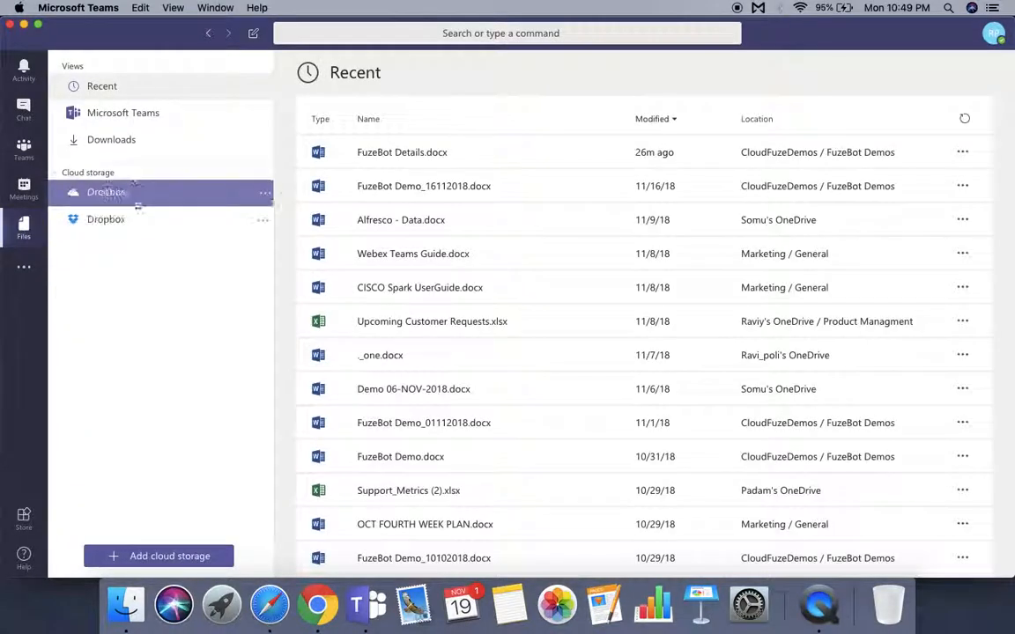
{"action": "left_click", "coordinate": [130, 223]}
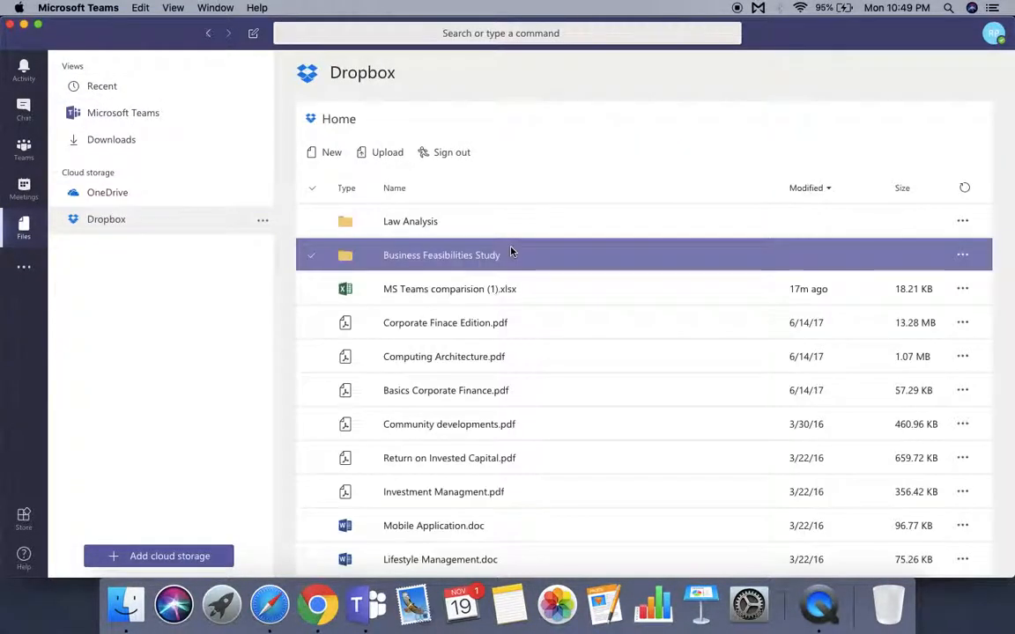
{"action": "left_click", "coordinate": [482, 328]}
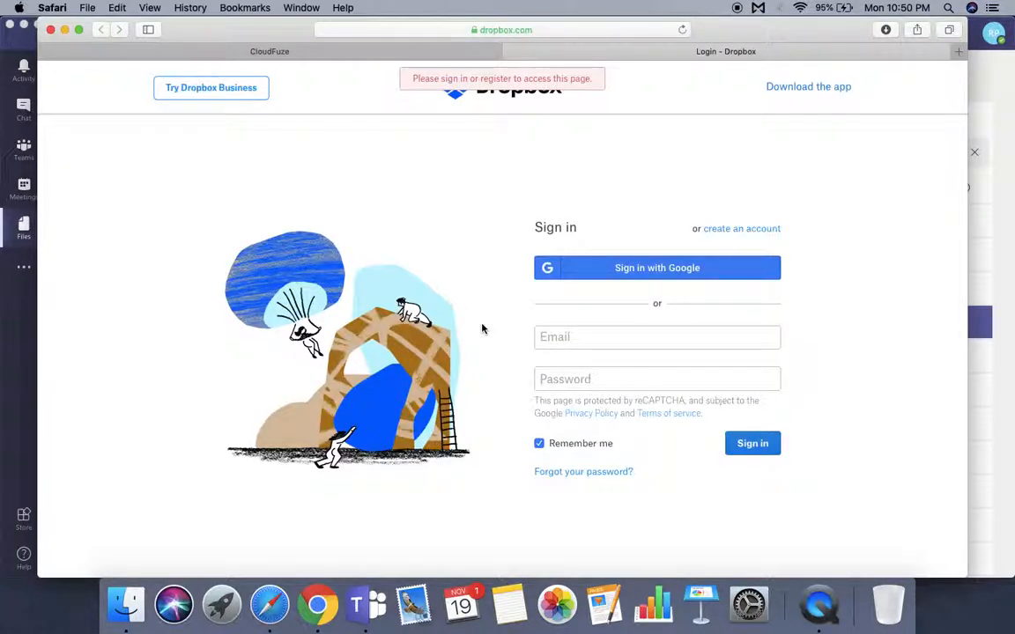
{"action": "left_click", "coordinate": [510, 52]}
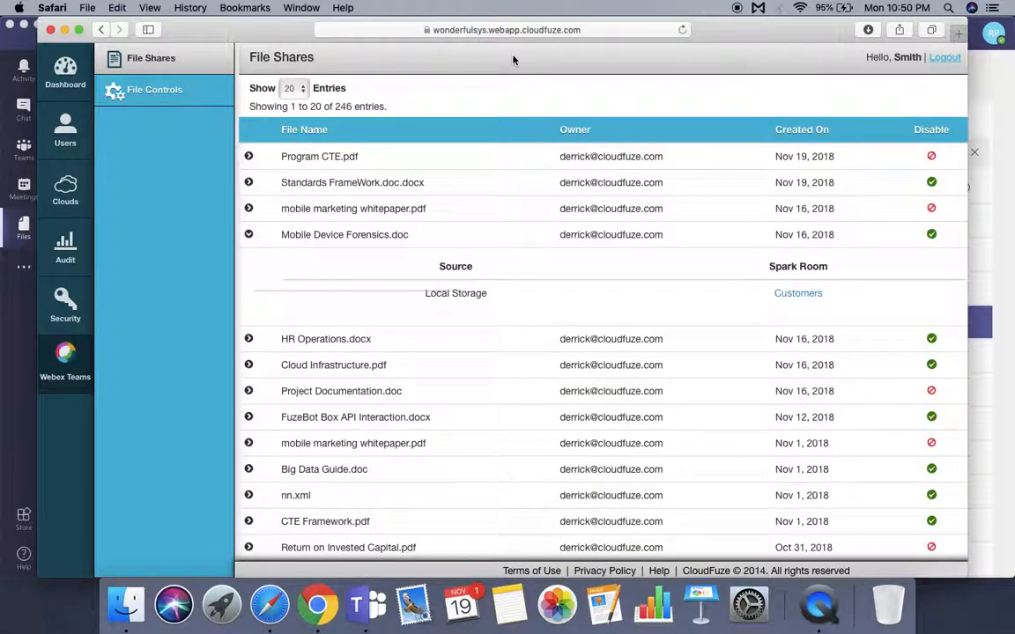
{"action": "left_click", "coordinate": [361, 608]}
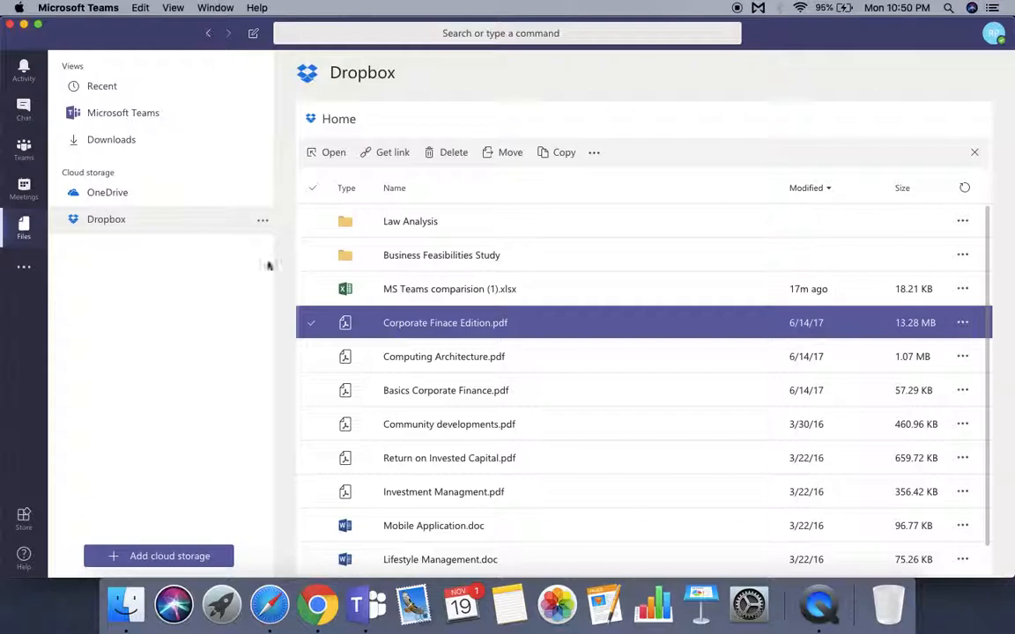
Switch to Webex Teams, review FuzeBot's CTE search results across the clouds and return to CloudFuze
{"action": "left_click", "coordinate": [317, 606]}
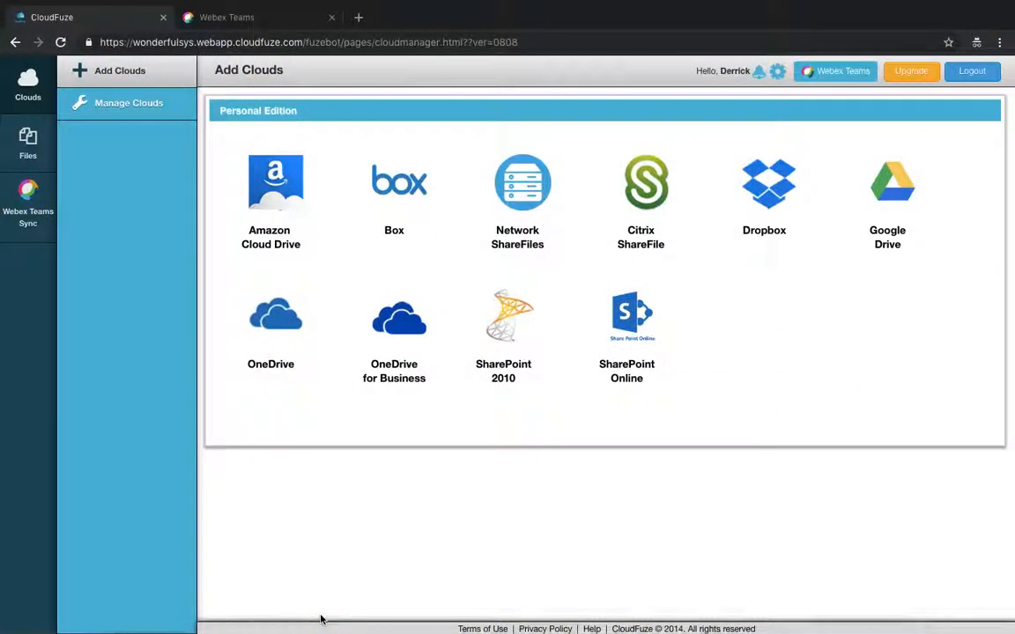
{"action": "left_click", "coordinate": [245, 17]}
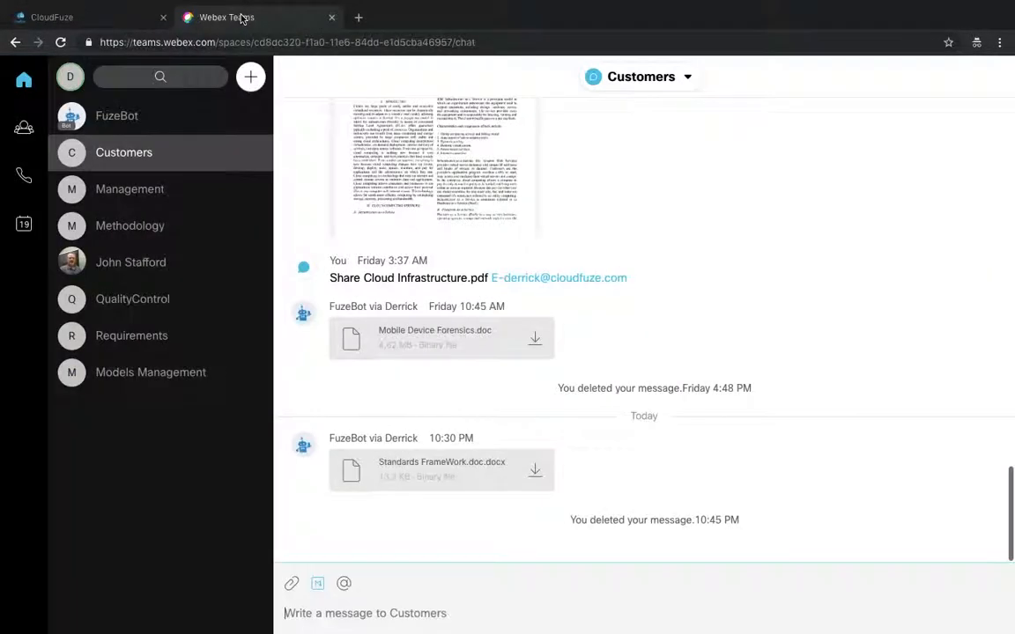
{"action": "left_click", "coordinate": [124, 119]}
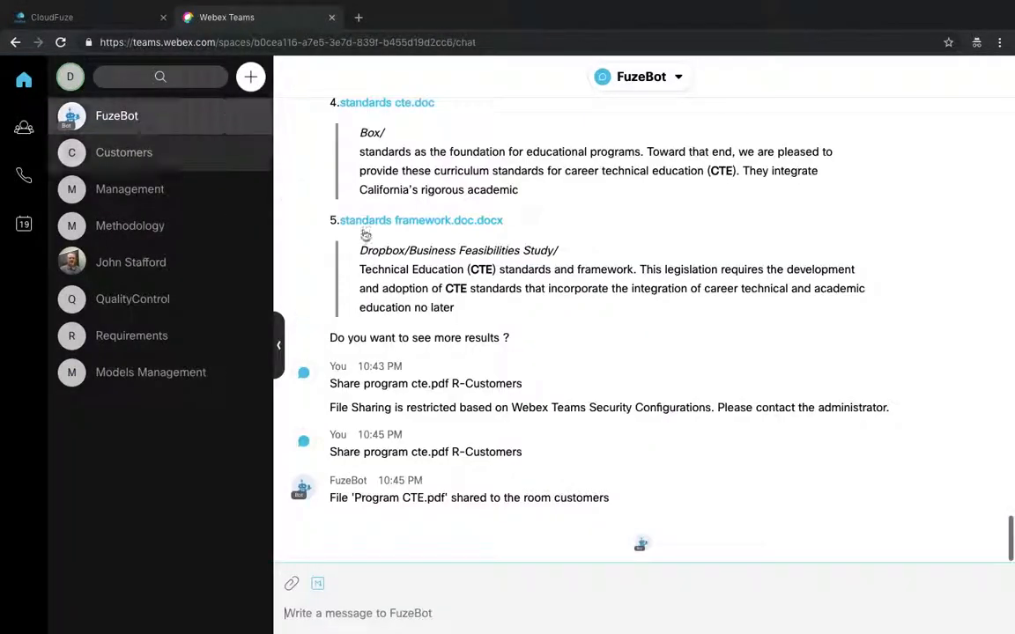
{"action": "scroll", "coordinate": [460, 308], "scroll_direction": "up", "scroll_amount": 2}
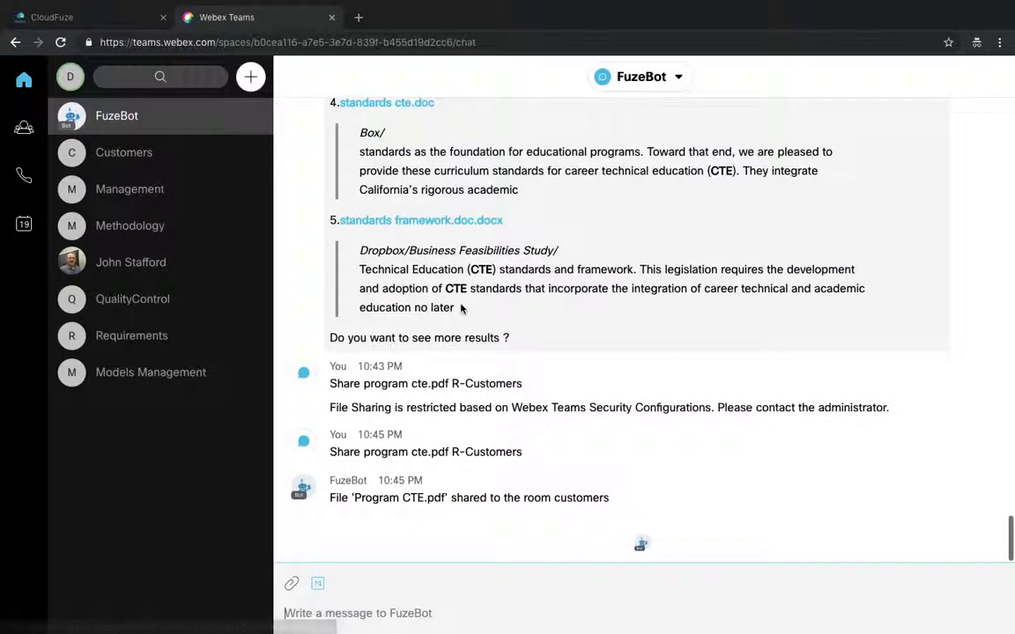
{"action": "scroll", "coordinate": [460, 308], "scroll_direction": "up", "scroll_amount": 3}
{"action": "scroll", "coordinate": [459, 308], "scroll_direction": "up", "scroll_amount": 2}
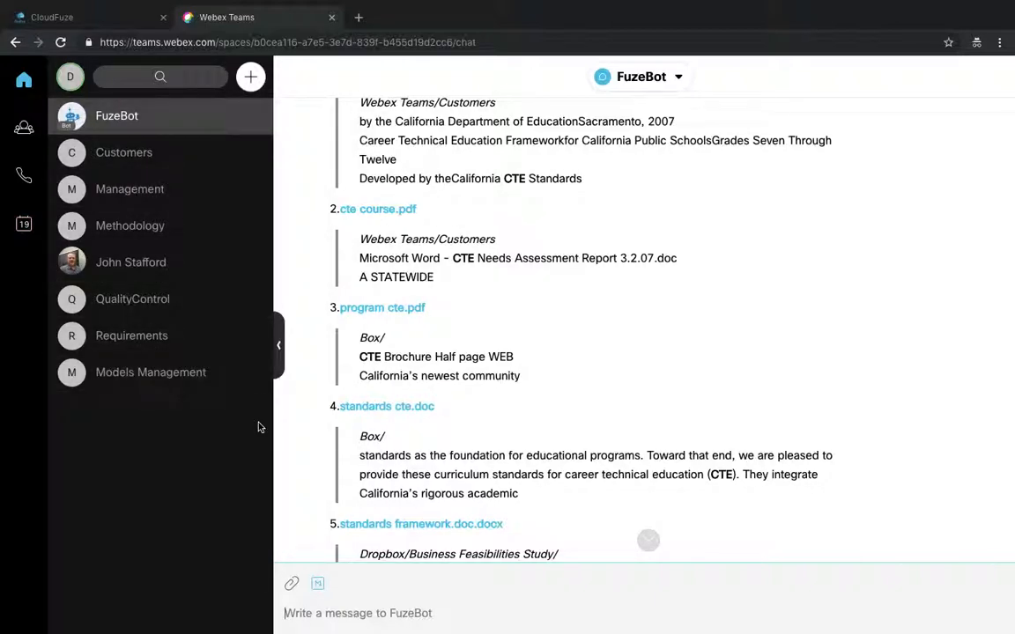
{"action": "left_click", "coordinate": [124, 17]}
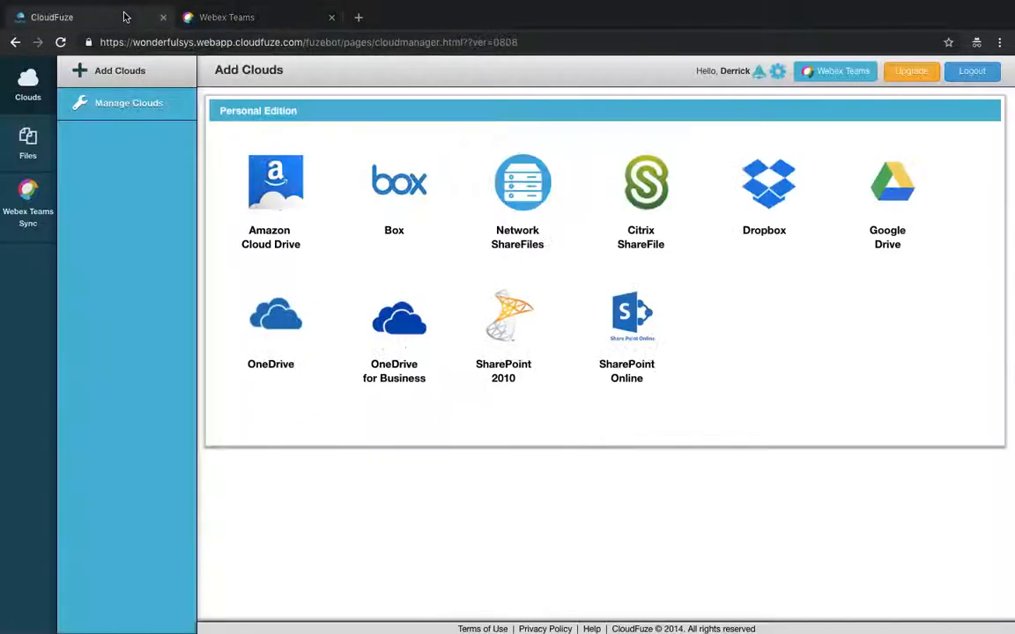